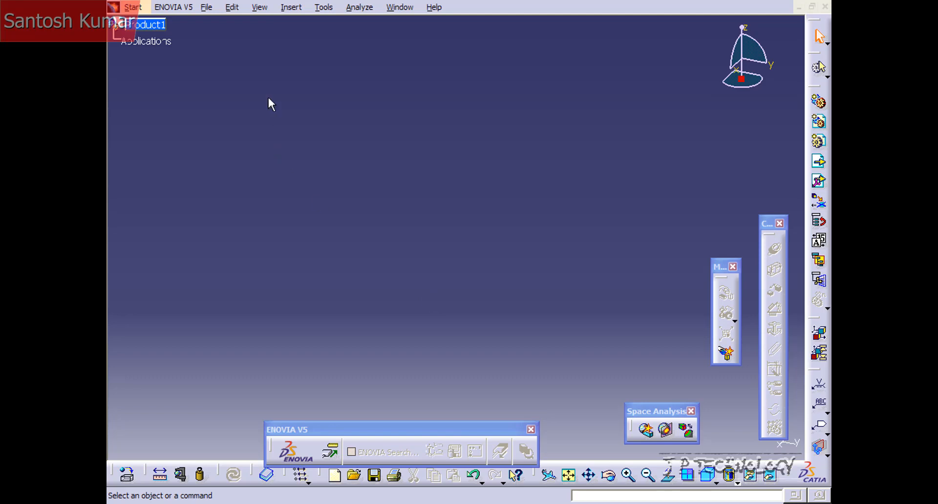
Insert the existing component 111a.CATPart into Product1.
{"action": "left_click", "coordinate": [291, 8]}
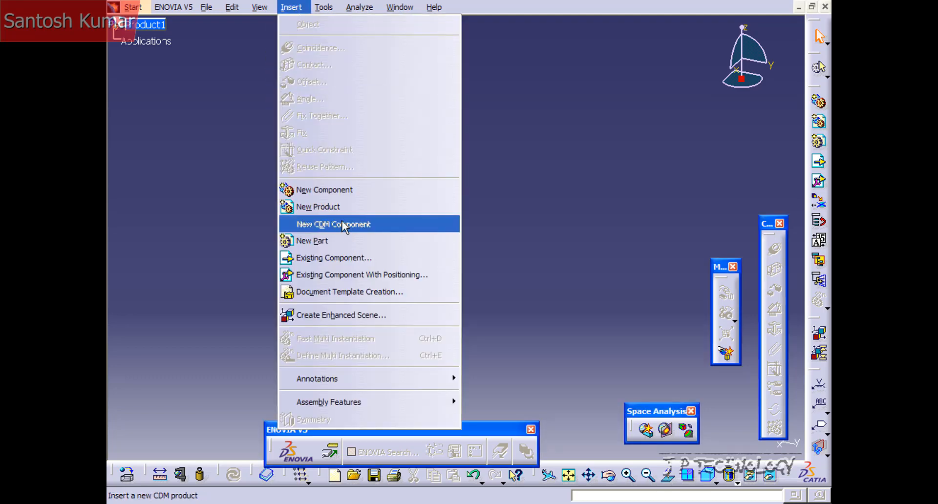
{"action": "left_click", "coordinate": [332, 260]}
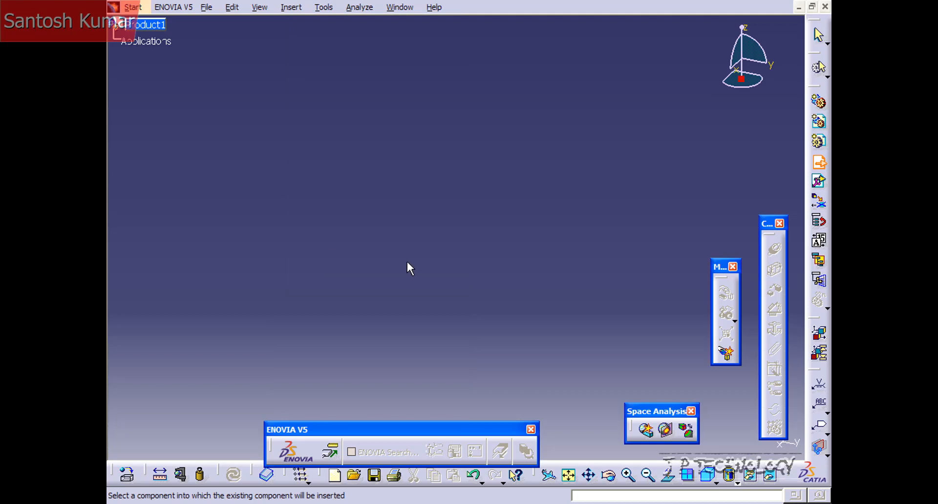
{"action": "left_click", "coordinate": [148, 32]}
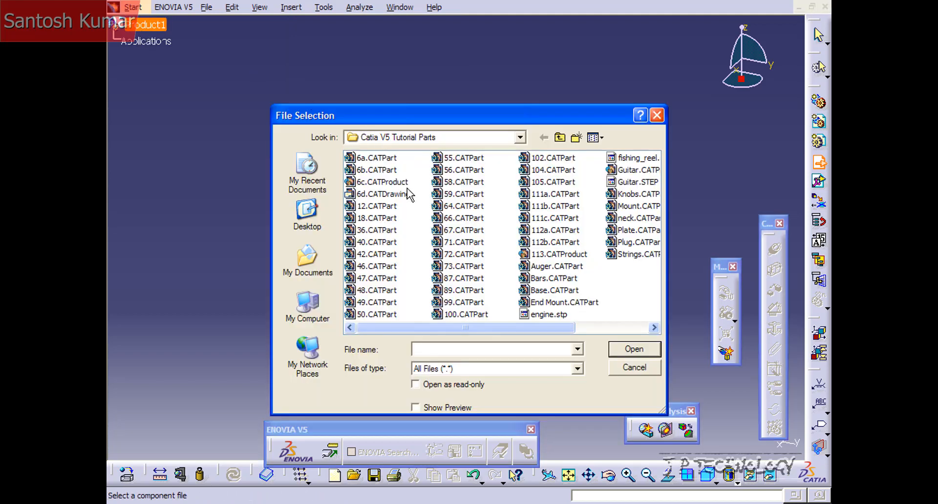
{"action": "left_click", "coordinate": [549, 197]}
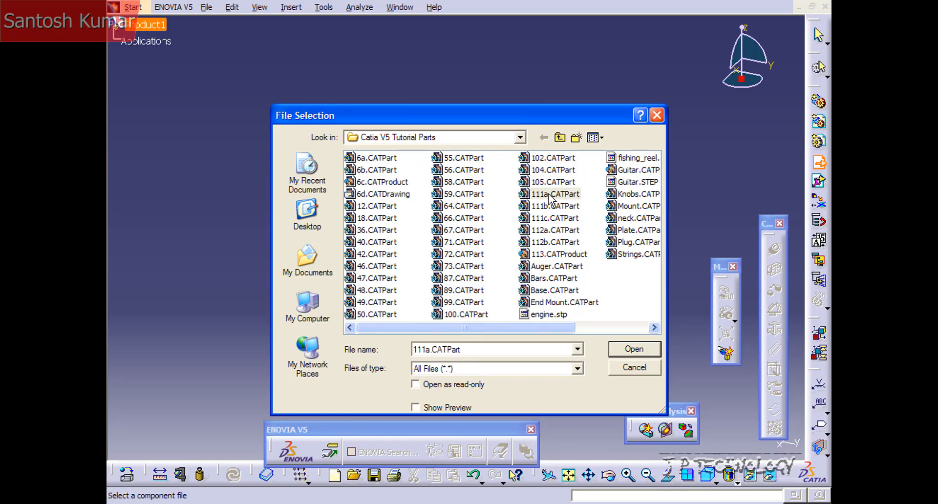
{"action": "left_click", "coordinate": [628, 350]}
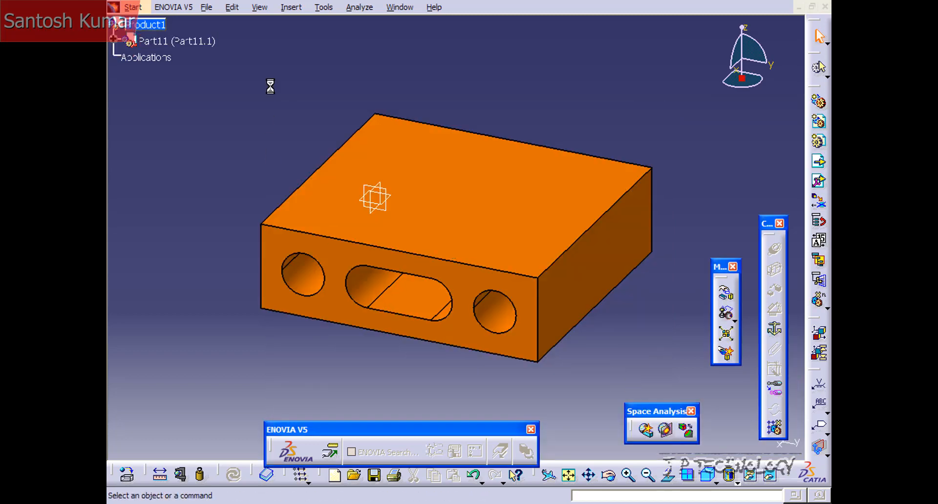
Insert 111b.CATPart into Product1 with positioning and move the round pin clear of the block on one side.
{"action": "middle_click_drag", "start_coordinate": [263, 72], "coordinate": [293, 146]}
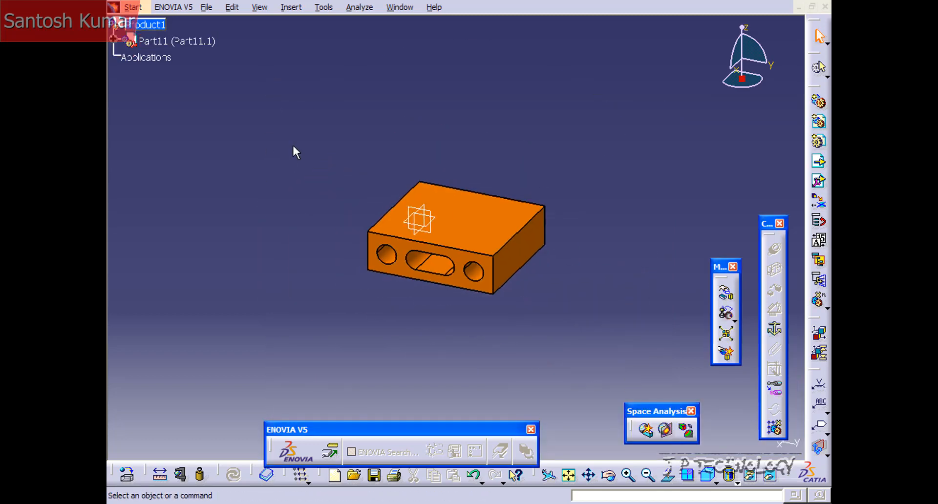
{"action": "left_click", "coordinate": [291, 7]}
{"action": "left_click", "coordinate": [405, 272]}
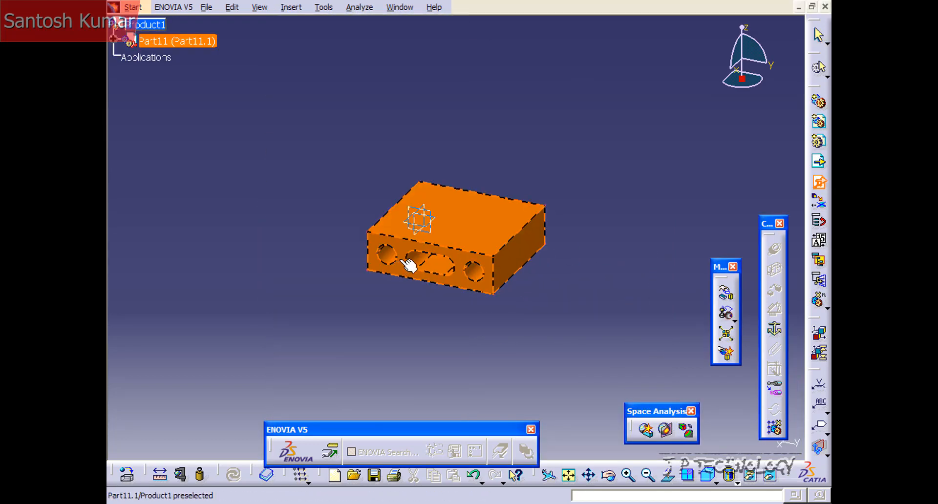
{"action": "left_click", "coordinate": [145, 22]}
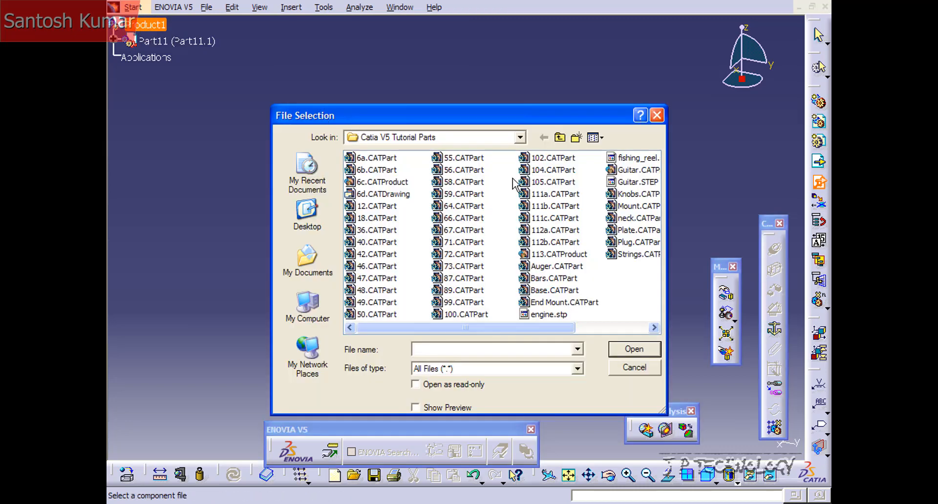
{"action": "left_click", "coordinate": [557, 207]}
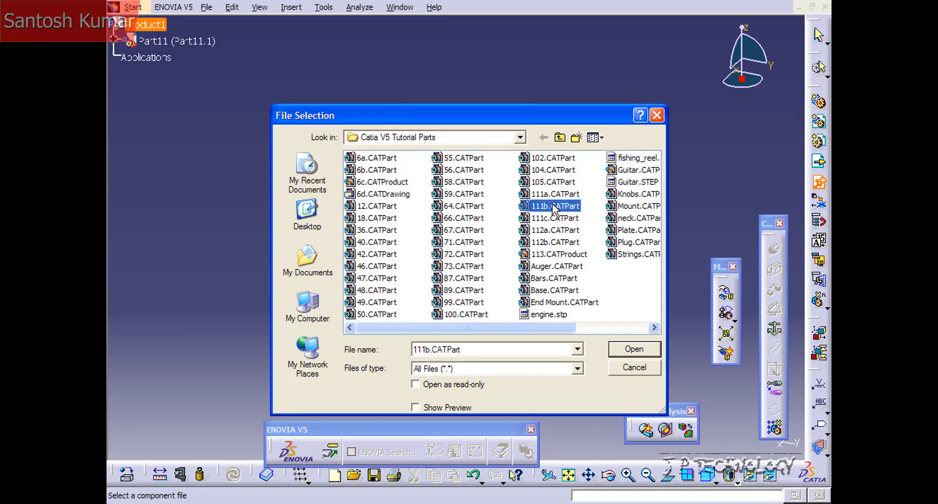
{"action": "left_click", "coordinate": [624, 348]}
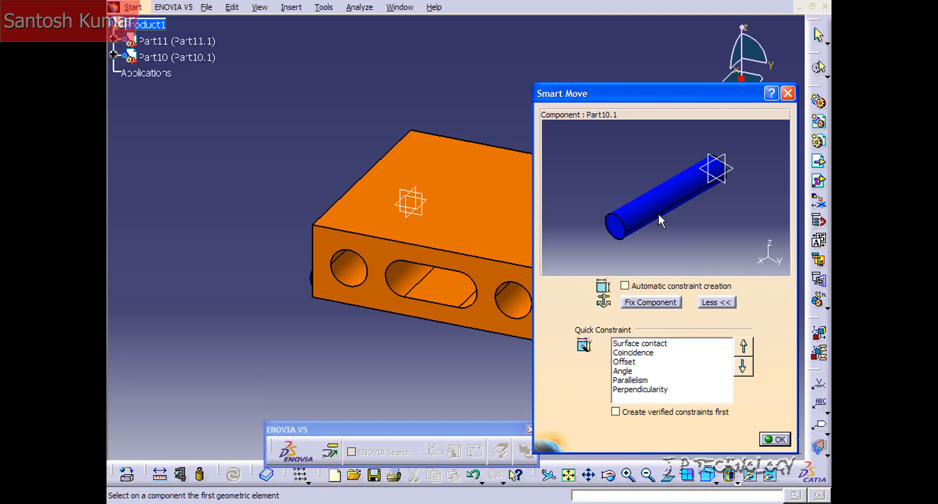
{"action": "left_click_drag", "start_coordinate": [657, 212], "coordinate": [523, 269]}
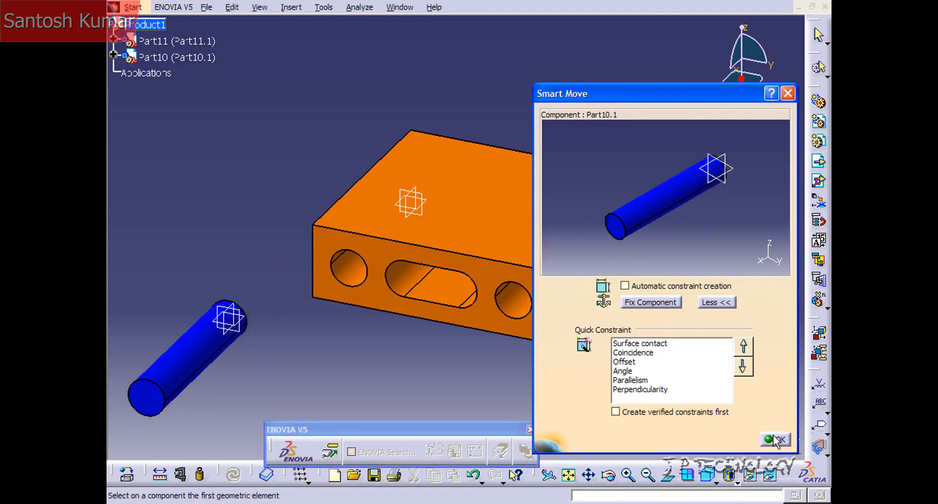
{"action": "left_click", "coordinate": [774, 438]}
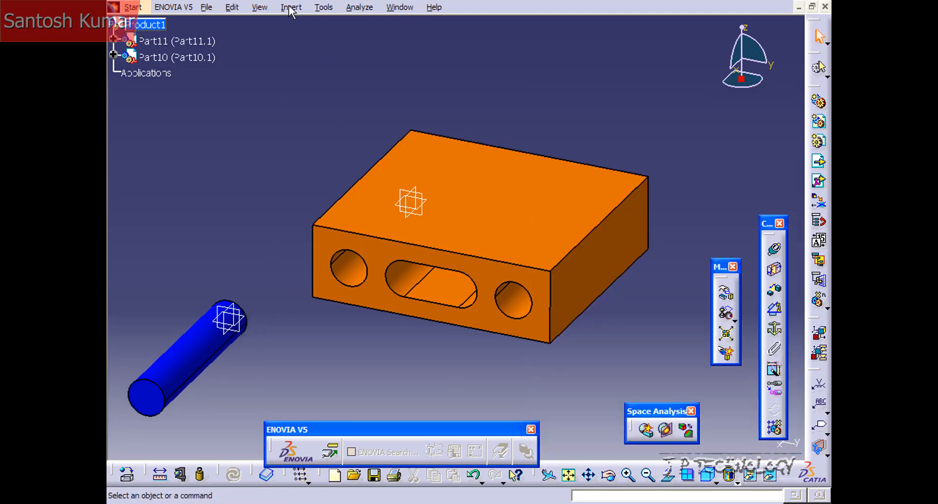
Insert a second copy of 111b.CATPart with positioning and place this pin apart from the first one, clear of the block.
{"action": "left_click", "coordinate": [291, 7]}
{"action": "left_click", "coordinate": [360, 275]}
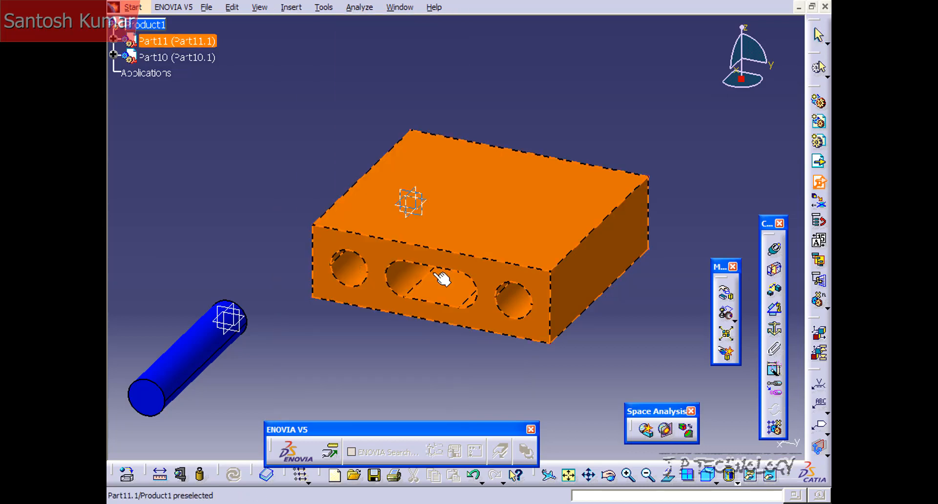
{"action": "left_click", "coordinate": [145, 25]}
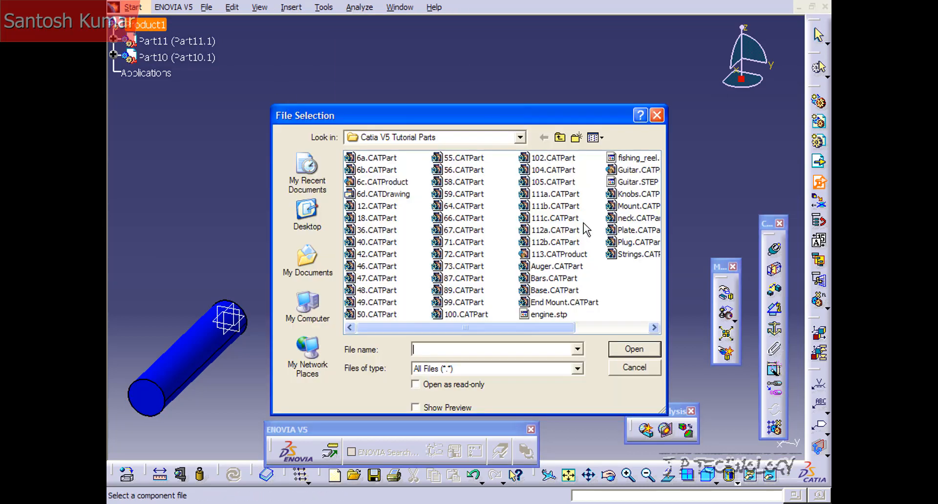
{"action": "left_click", "coordinate": [544, 207]}
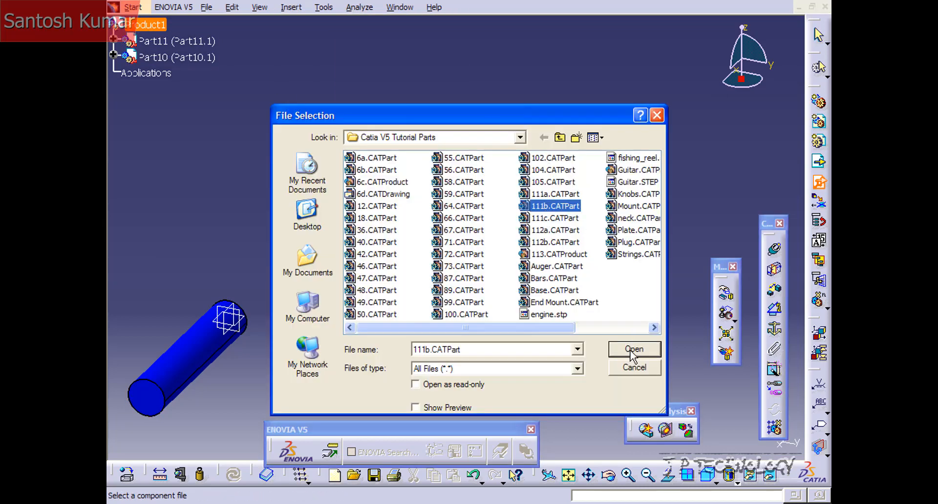
{"action": "left_click", "coordinate": [634, 352]}
{"action": "left_click_drag", "start_coordinate": [641, 201], "coordinate": [772, 334]}
{"action": "left_click", "coordinate": [774, 440]}
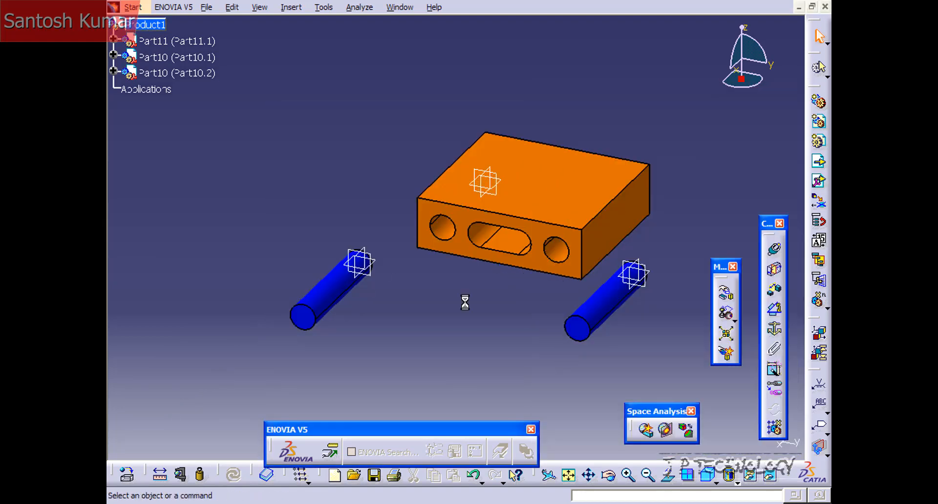
Insert 111c.CATPart into Product1 with positioning and move the slot-shaped key below the block, between the two pins.
{"action": "left_click", "coordinate": [291, 7]}
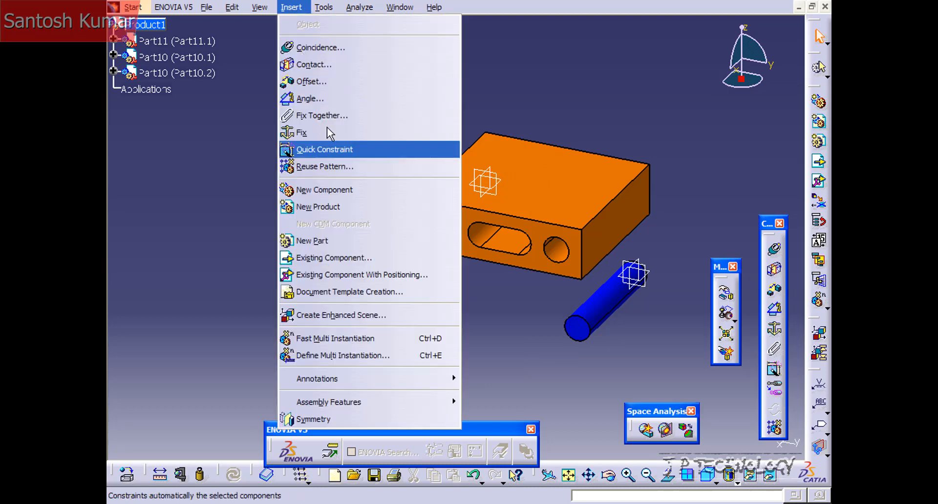
{"action": "left_click", "coordinate": [364, 274]}
{"action": "left_click", "coordinate": [146, 24]}
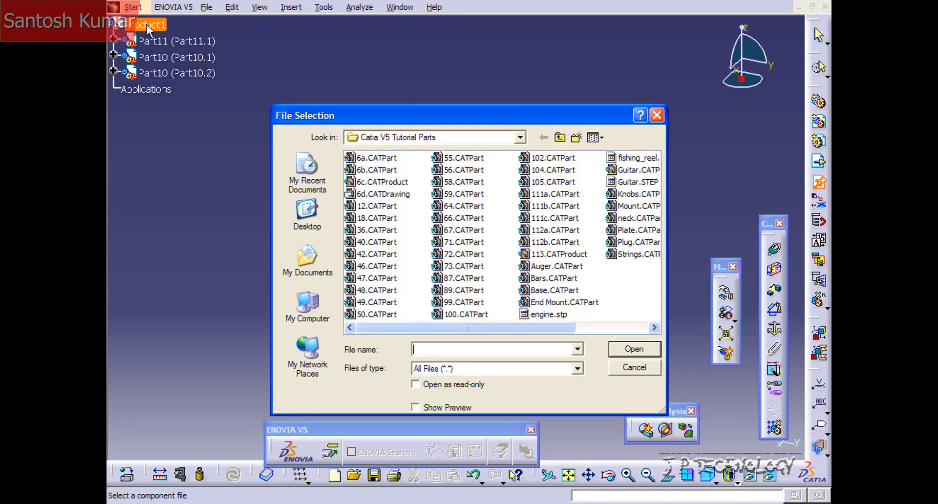
{"action": "left_click", "coordinate": [555, 218]}
{"action": "left_click", "coordinate": [634, 349]}
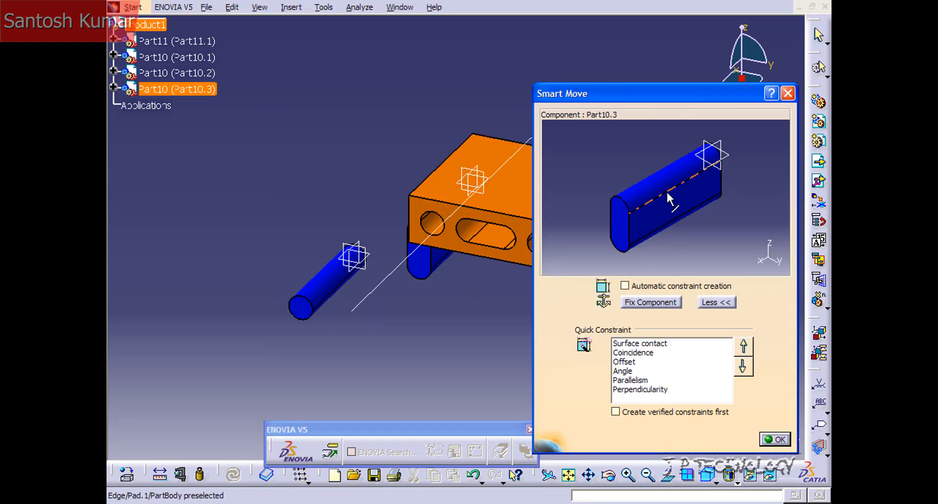
{"action": "left_click_drag", "start_coordinate": [667, 193], "coordinate": [668, 323]}
{"action": "left_click", "coordinate": [774, 440]}
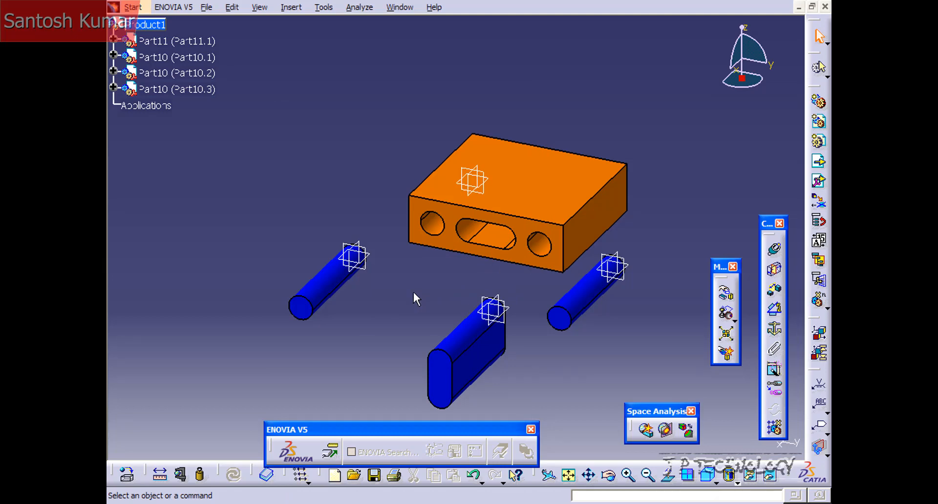
Snap the rear end face of round pin Part10.1 to the bottom face of the block's round hole nearest its origin planes.
{"action": "middle_click_drag", "start_coordinate": [413, 293], "coordinate": [635, 233]}
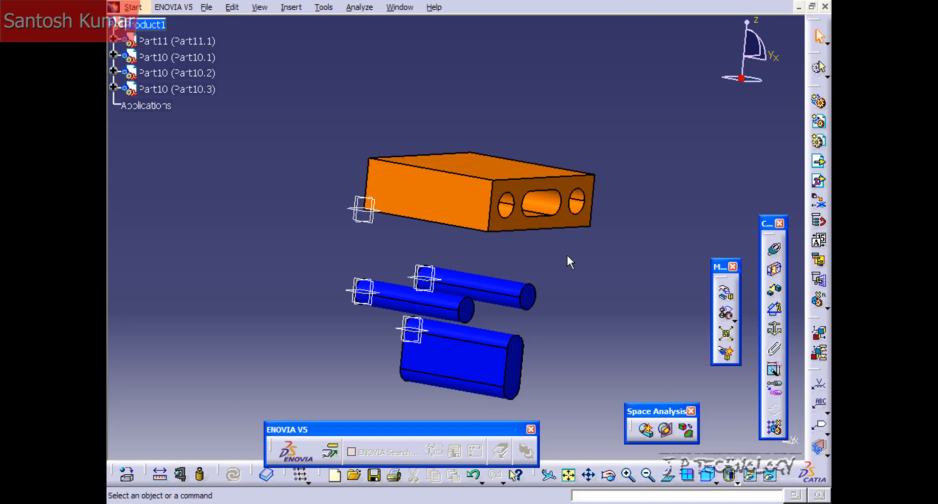
{"action": "middle_click_drag", "start_coordinate": [567, 253], "coordinate": [440, 256]}
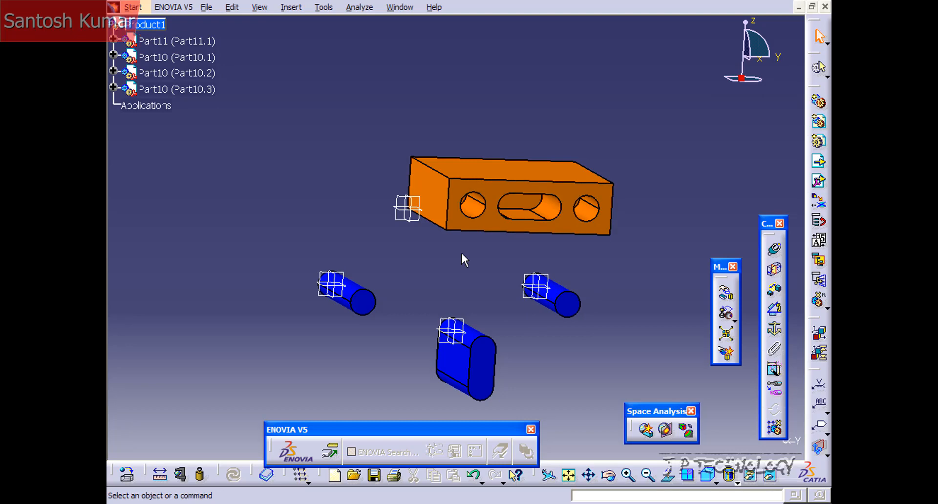
{"action": "middle_click_drag", "start_coordinate": [462, 272], "coordinate": [433, 245]}
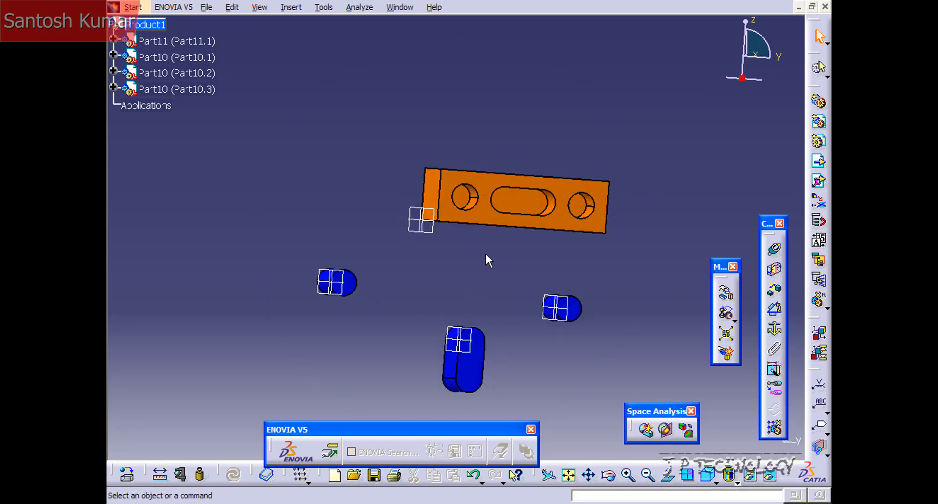
{"action": "middle_click_drag", "start_coordinate": [322, 202], "coordinate": [456, 201]}
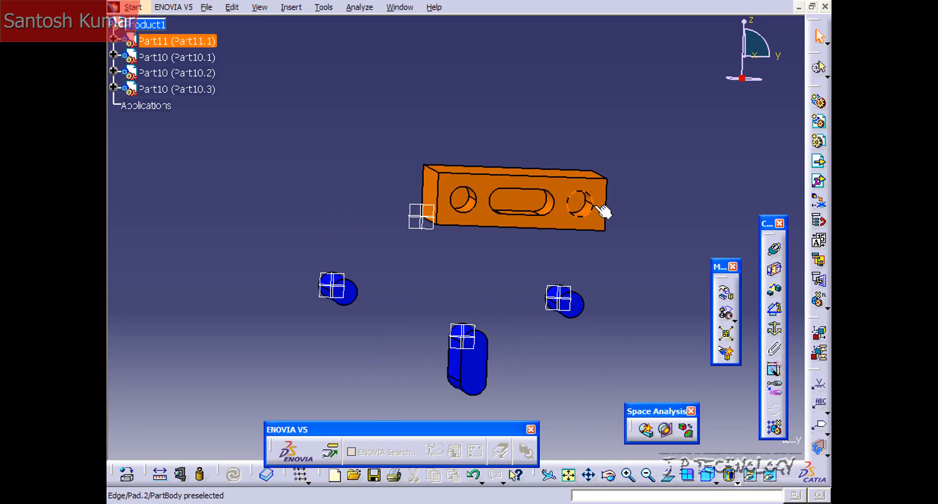
{"action": "left_click", "coordinate": [726, 315]}
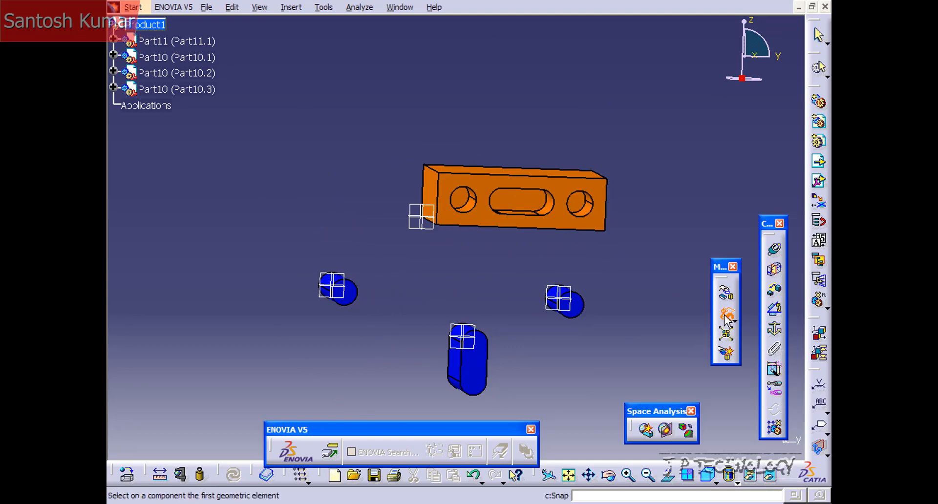
{"action": "middle_click_drag", "start_coordinate": [405, 289], "coordinate": [691, 258]}
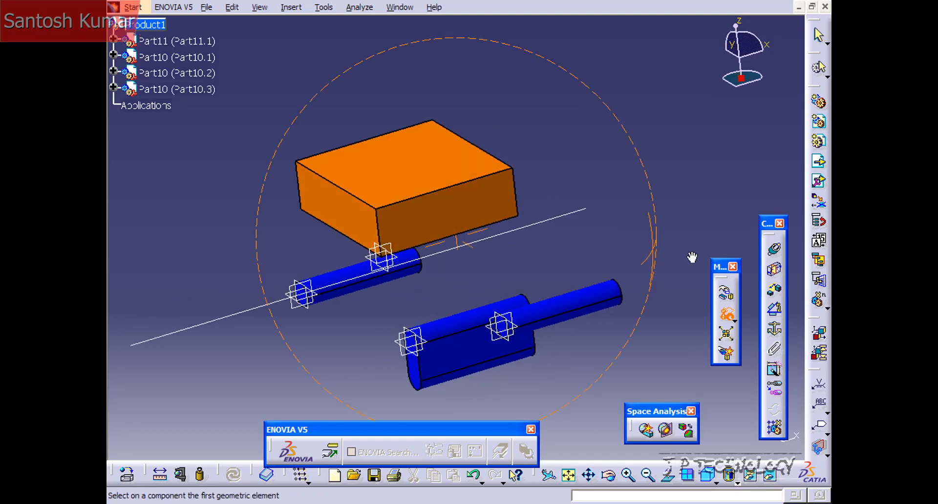
{"action": "middle_click_drag", "start_coordinate": [530, 264], "coordinate": [606, 215]}
{"action": "middle_click_drag", "start_coordinate": [562, 320], "coordinate": [475, 188]}
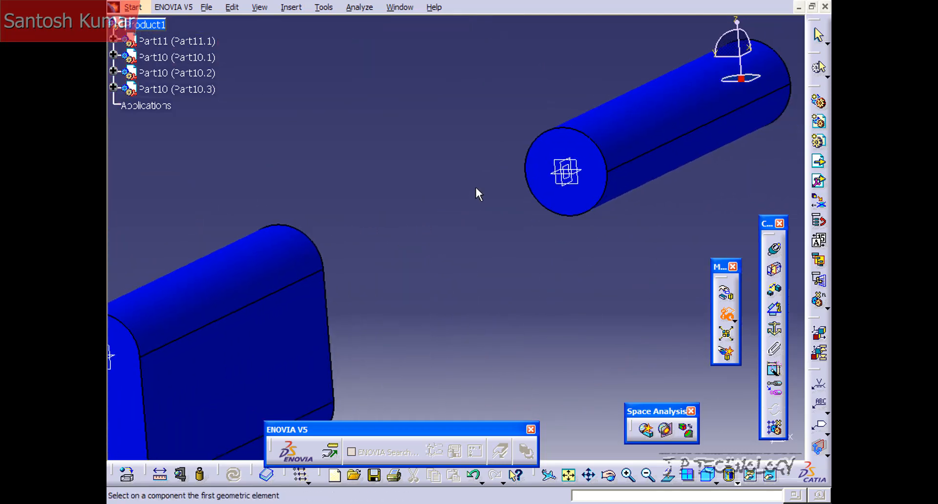
{"action": "left_click", "coordinate": [562, 148]}
{"action": "middle_click_drag", "start_coordinate": [504, 91], "coordinate": [371, 274]}
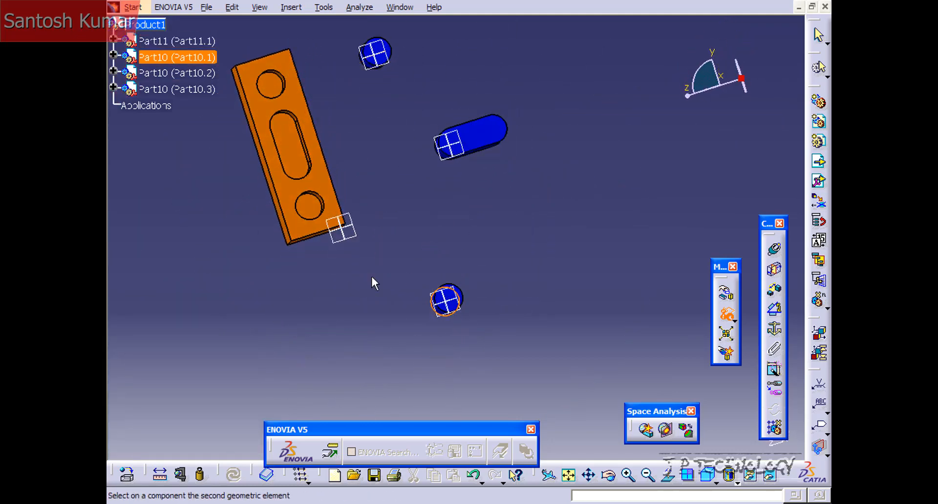
{"action": "left_click", "coordinate": [305, 202]}
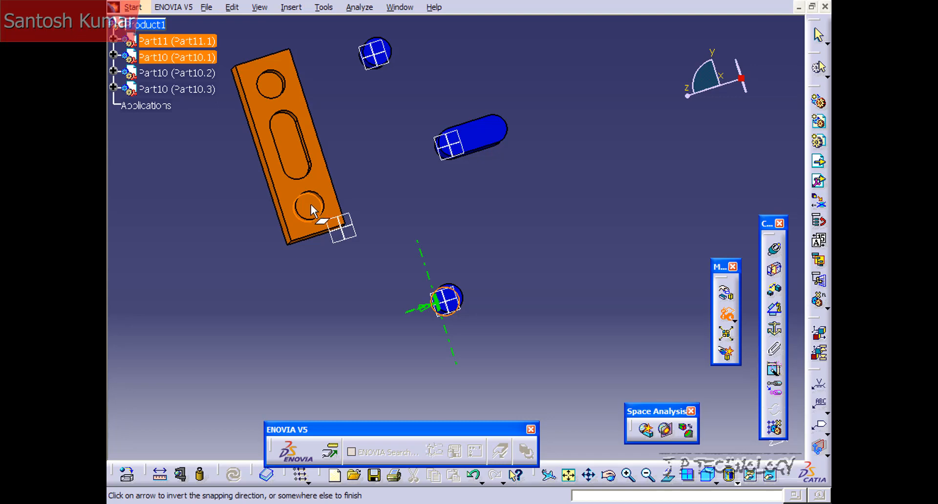
Invert the snapping direction of pin Part10.1 back and forth, and finish the snap with the pin in its original direction.
{"action": "middle_click_drag", "start_coordinate": [370, 268], "coordinate": [564, 128]}
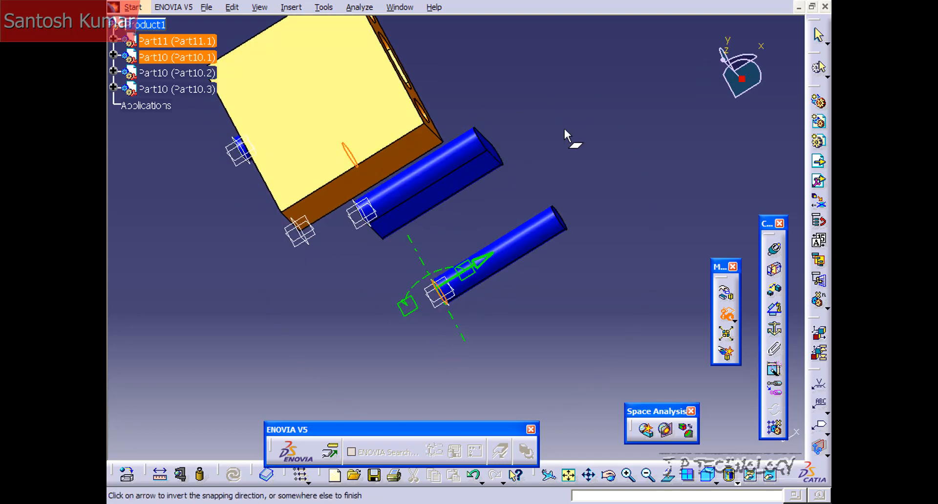
{"action": "middle_click_drag", "start_coordinate": [476, 348], "coordinate": [383, 140]}
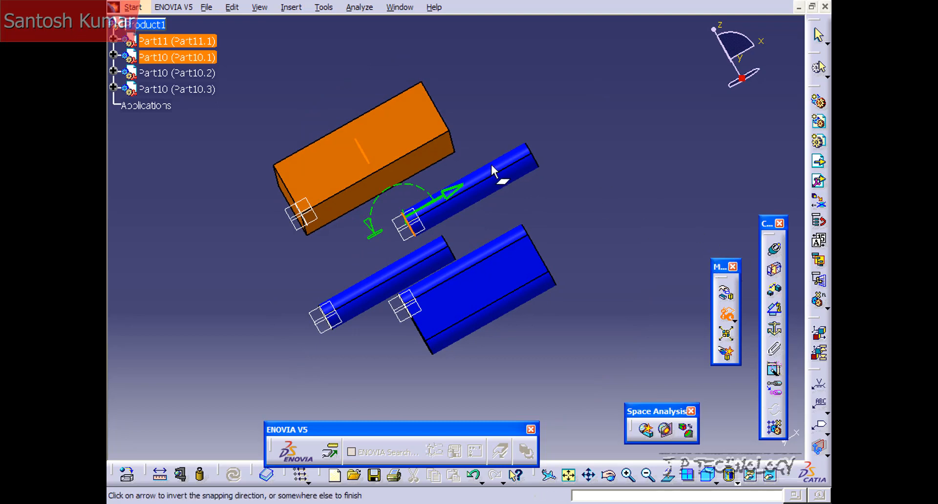
{"action": "left_click", "coordinate": [449, 188]}
{"action": "left_click", "coordinate": [360, 239]}
{"action": "left_click", "coordinate": [453, 193]}
{"action": "left_click", "coordinate": [362, 239]}
{"action": "middle_click_drag", "start_coordinate": [476, 161], "coordinate": [514, 269]}
{"action": "left_click", "coordinate": [597, 153]}
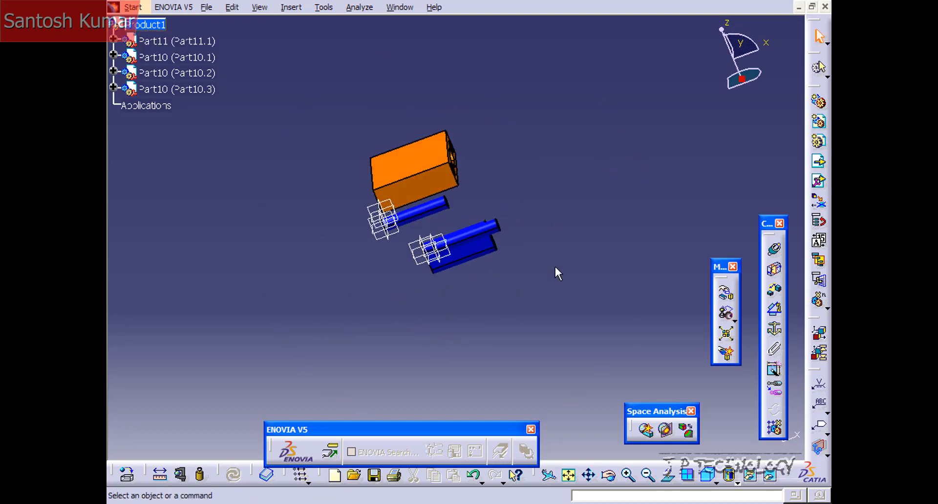
Snap the rear end face of the slot-shaped key to the bottom face of the block's central slot and finish the snap.
{"action": "left_click", "coordinate": [726, 312]}
{"action": "middle_click_drag", "start_coordinate": [457, 291], "coordinate": [596, 145]}
{"action": "mouse_move", "coordinate": [413, 290]}
{"action": "middle_mouse_down"}
{"action": "mouse_move", "coordinate": [391, 272]}
{"action": "mouse_move", "coordinate": [383, 226]}
{"action": "mouse_move", "coordinate": [310, 267]}
{"action": "mouse_move", "coordinate": [481, 245]}
{"action": "mouse_move", "coordinate": [441, 346]}
{"action": "mouse_move", "coordinate": [422, 282]}
{"action": "middle_mouse_up"}
{"action": "left_click", "coordinate": [328, 352]}
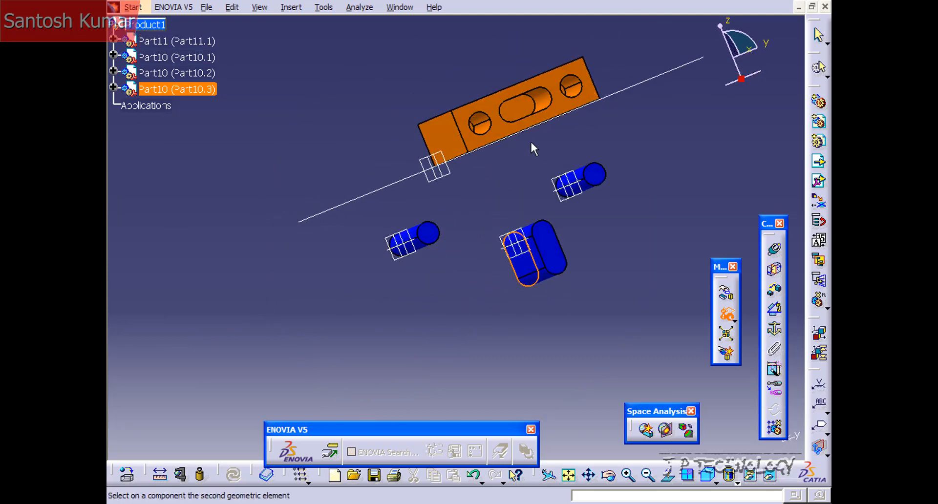
{"action": "left_click", "coordinate": [513, 107]}
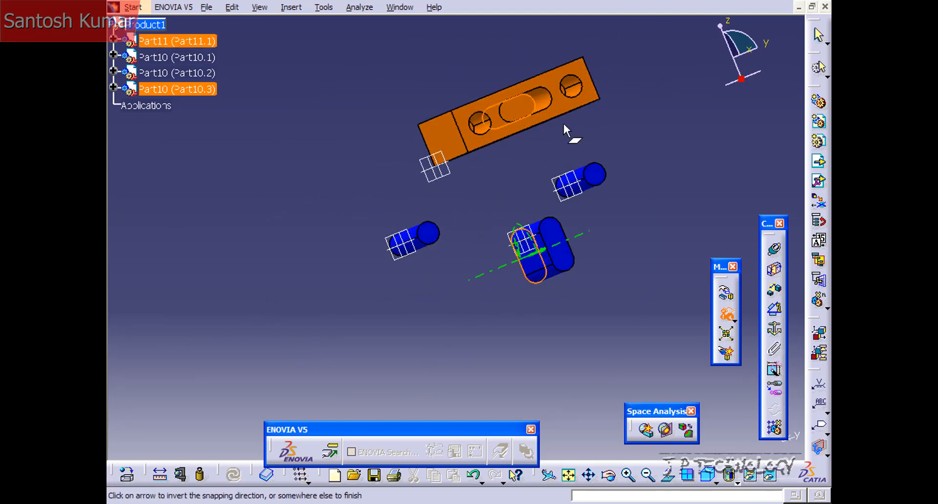
{"action": "left_click", "coordinate": [630, 225]}
{"action": "middle_click_drag", "start_coordinate": [604, 232], "coordinate": [640, 245]}
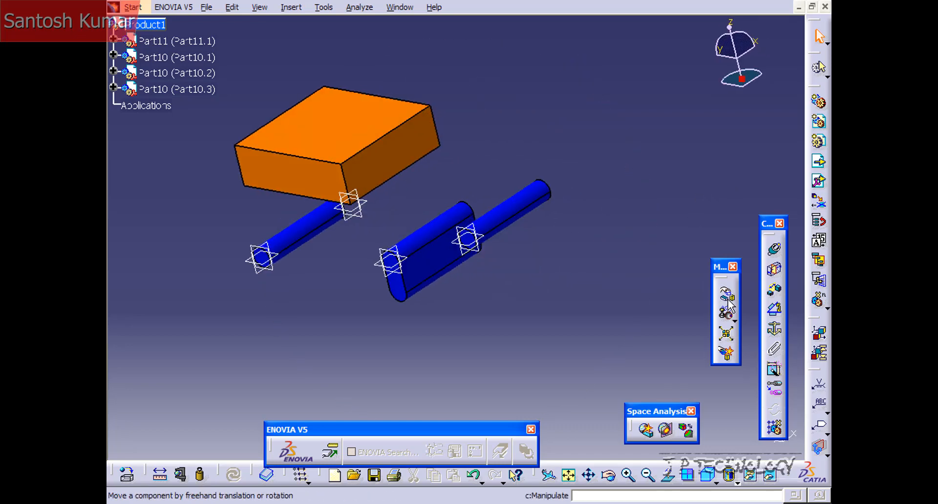
Snap an origin plane of round pin Part10.2 to the bottom face of the block's round hole farthest from its origin planes.
{"action": "left_click", "coordinate": [726, 313]}
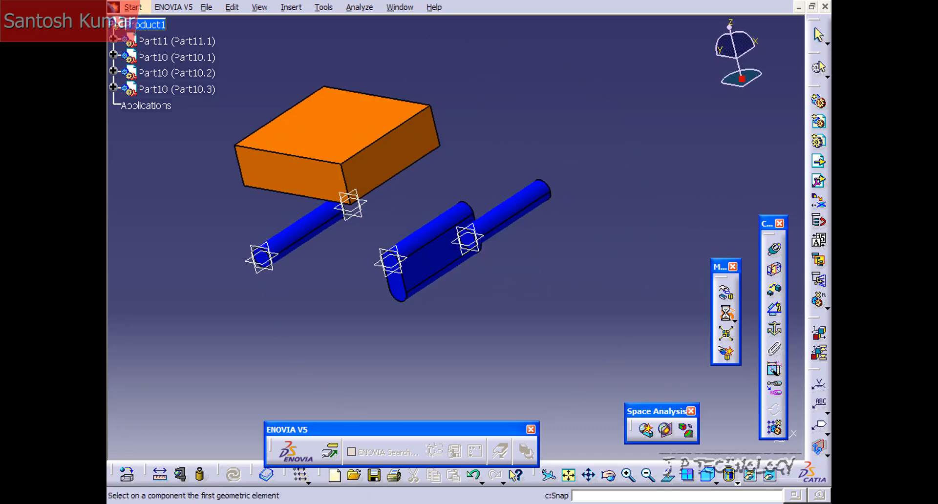
{"action": "left_click", "coordinate": [249, 254]}
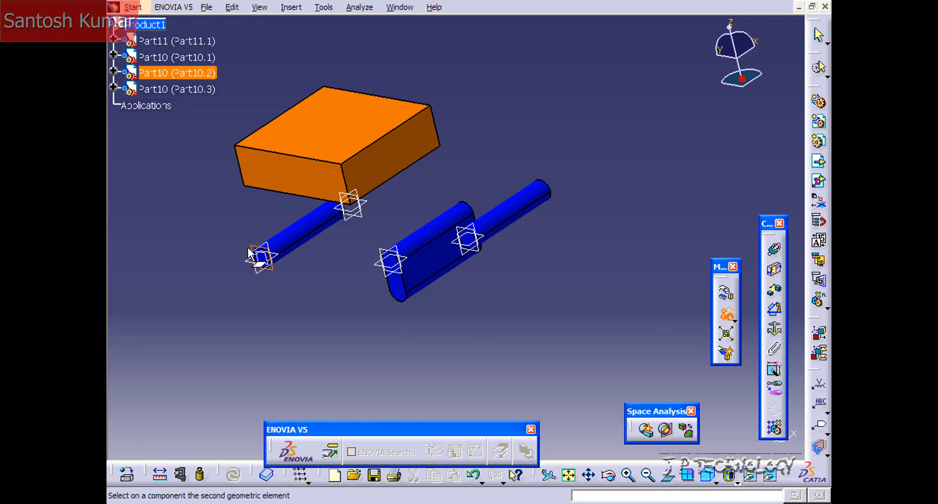
{"action": "middle_click_drag", "start_coordinate": [386, 202], "coordinate": [447, 186]}
{"action": "middle_click_drag", "start_coordinate": [296, 370], "coordinate": [309, 352]}
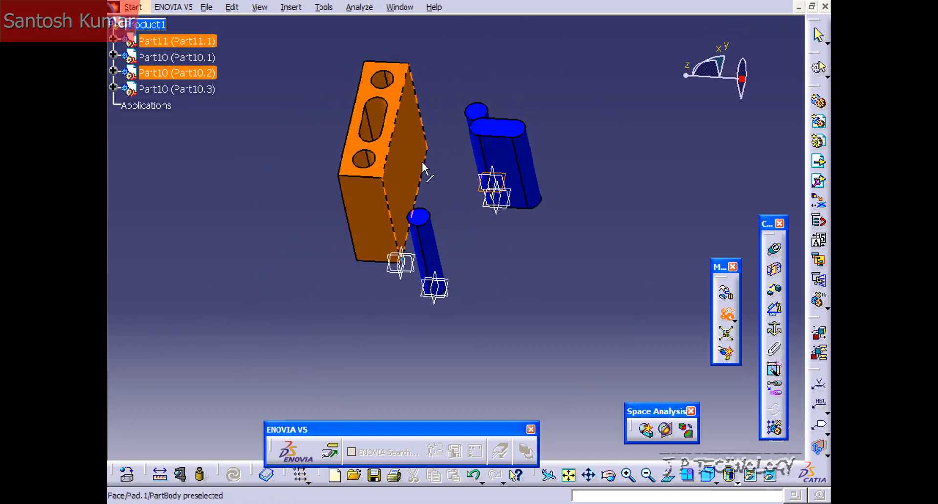
{"action": "middle_click_drag", "start_coordinate": [421, 159], "coordinate": [477, 288]}
{"action": "left_click", "coordinate": [383, 63]}
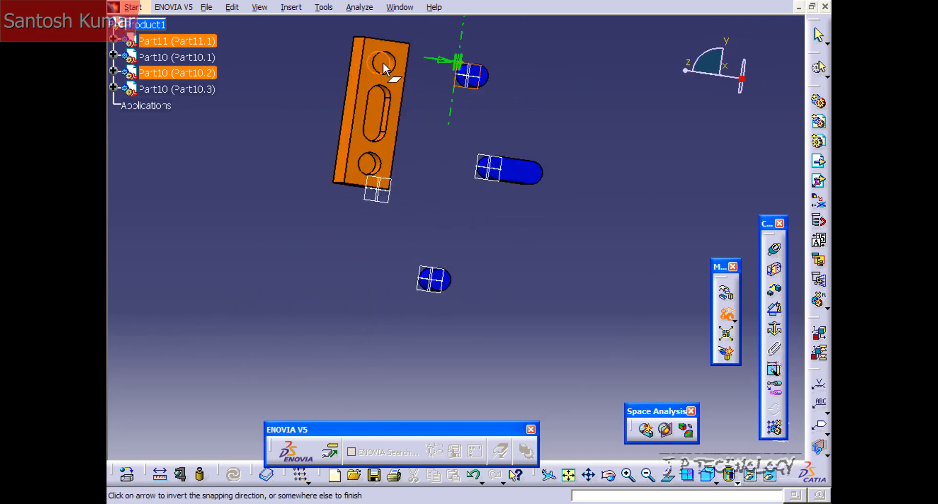
{"action": "left_click", "coordinate": [544, 121]}
Snap the axis of round pin Part10.1 to the axis of the block's round hole nearest its origin planes and finish the snap.
{"action": "middle_click_drag", "start_coordinate": [544, 121], "coordinate": [483, 235]}
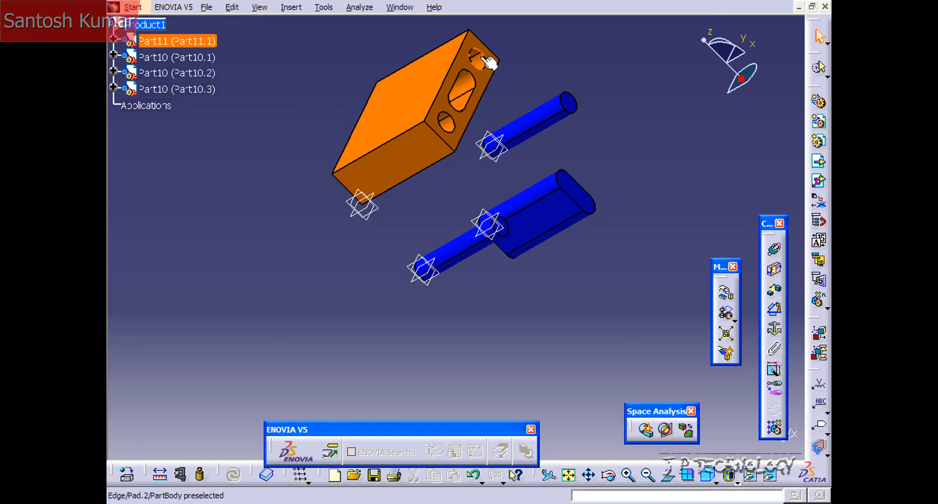
{"action": "left_click", "coordinate": [726, 313]}
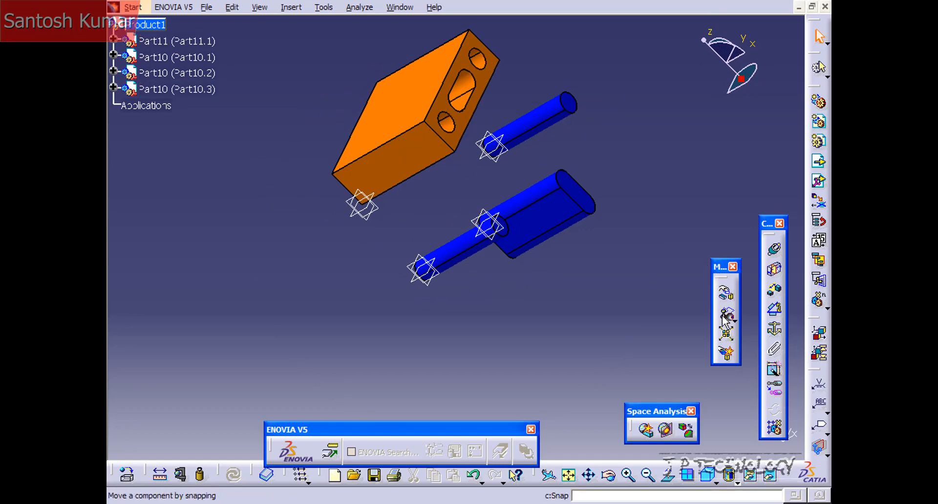
{"action": "left_click", "coordinate": [448, 253]}
{"action": "middle_click_drag", "start_coordinate": [462, 159], "coordinate": [420, 198]}
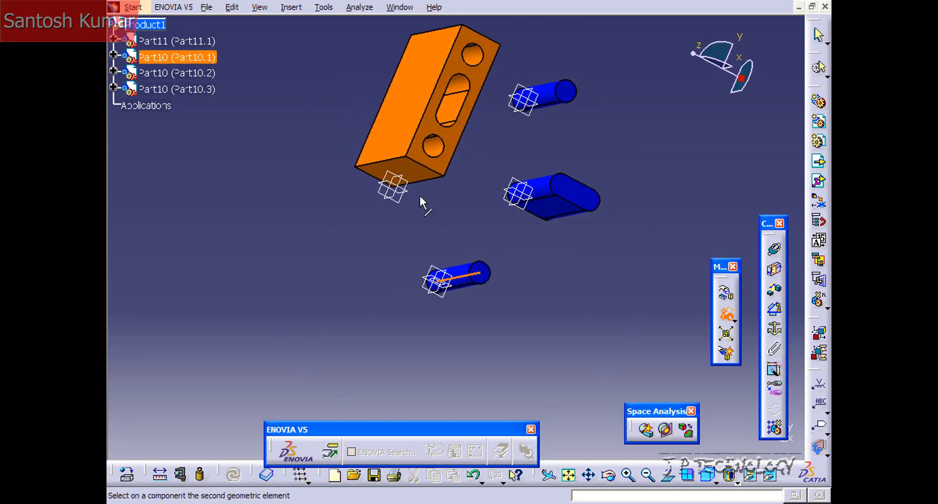
{"action": "left_click", "coordinate": [434, 151]}
{"action": "middle_click_drag", "start_coordinate": [492, 150], "coordinate": [590, 72]}
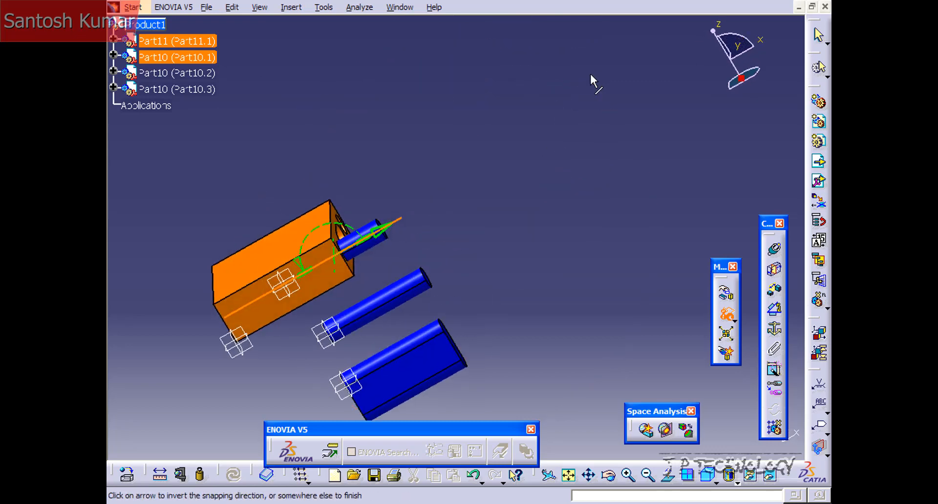
{"action": "left_click", "coordinate": [379, 230]}
{"action": "left_click", "coordinate": [416, 191]}
Snap the axis of round pin Part10.2 to the axis of the block's remaining open round hole.
{"action": "middle_click_drag", "start_coordinate": [507, 215], "coordinate": [432, 287]}
{"action": "left_click", "coordinate": [726, 313]}
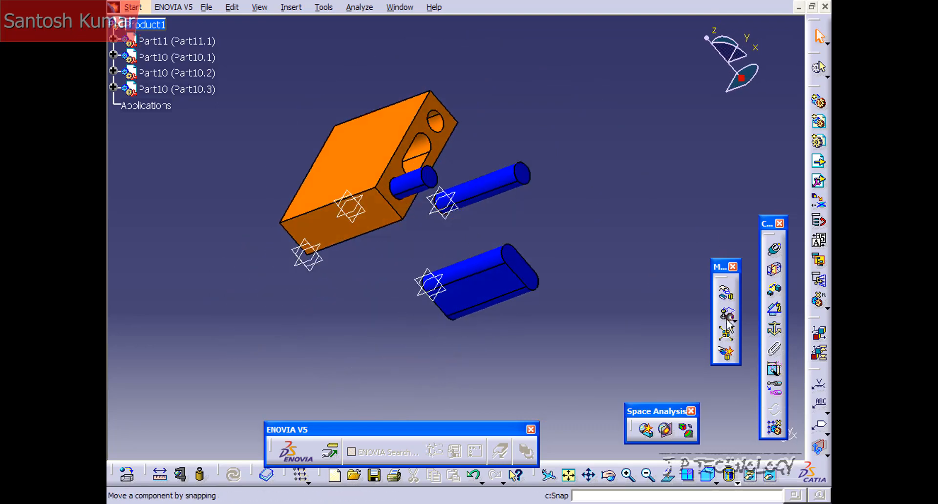
{"action": "left_click", "coordinate": [475, 194]}
{"action": "middle_click_drag", "start_coordinate": [490, 116], "coordinate": [452, 203]}
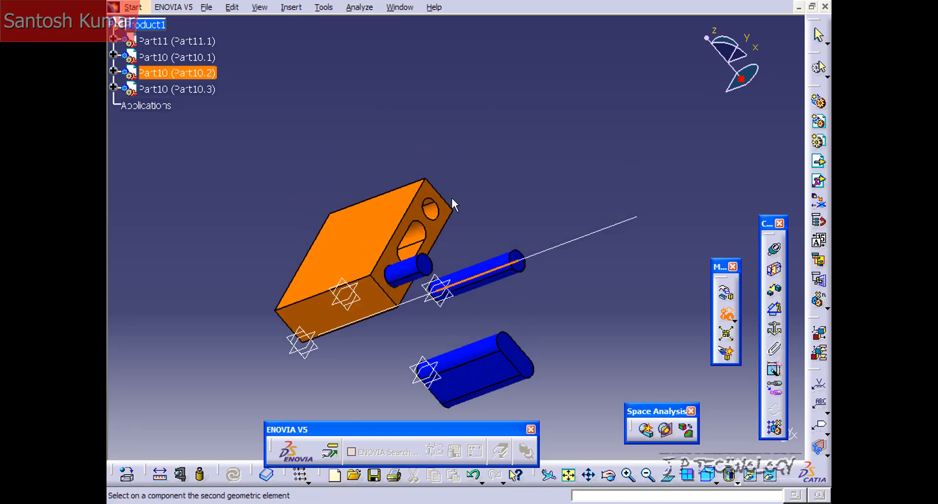
{"action": "left_click", "coordinate": [431, 213]}
{"action": "left_click", "coordinate": [560, 160]}
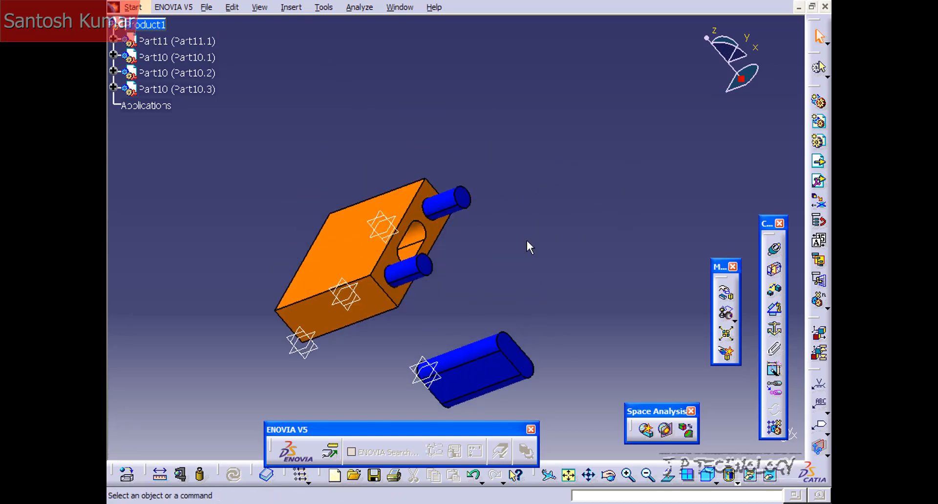
Snap the axis of the key's rounded end at its origin planes to the axis of the block slot's nearer rounded end.
{"action": "middle_click_drag", "start_coordinate": [527, 240], "coordinate": [418, 289]}
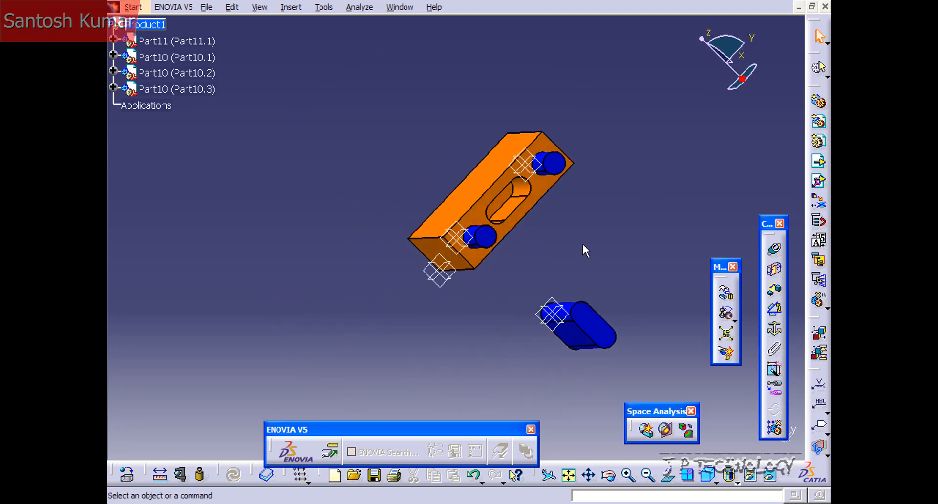
{"action": "mouse_move", "coordinate": [582, 242]}
{"action": "middle_mouse_down"}
{"action": "mouse_move", "coordinate": [569, 204]}
{"action": "mouse_move", "coordinate": [555, 228]}
{"action": "mouse_move", "coordinate": [533, 220]}
{"action": "mouse_move", "coordinate": [575, 251]}
{"action": "middle_mouse_up"}
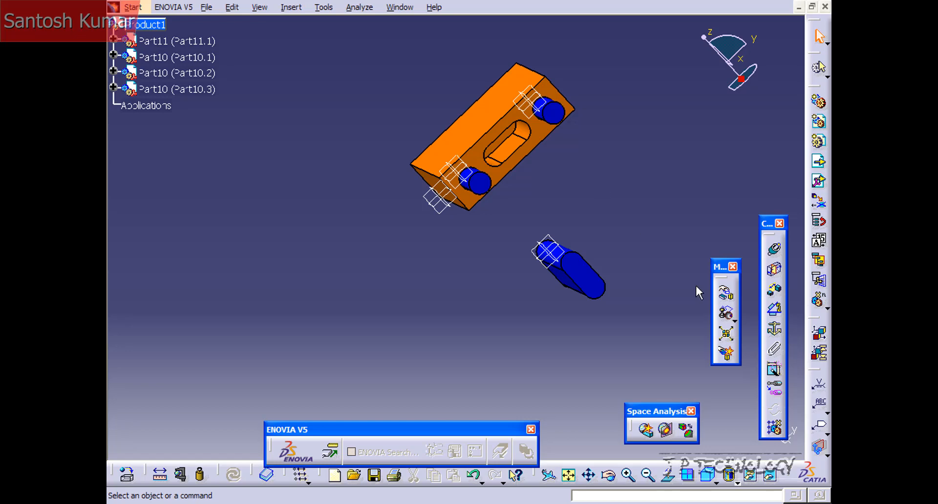
{"action": "left_click", "coordinate": [727, 313]}
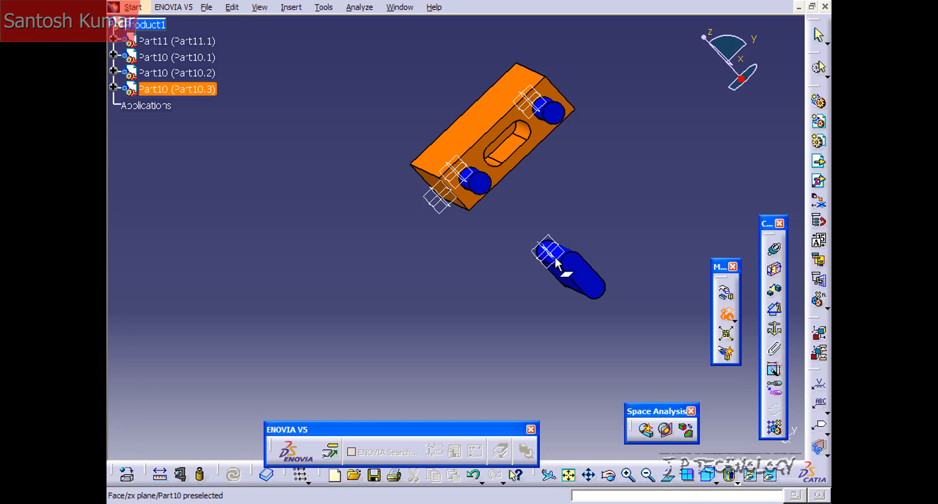
{"action": "middle_click_drag", "start_coordinate": [557, 264], "coordinate": [596, 289], "text": "ctrl"}
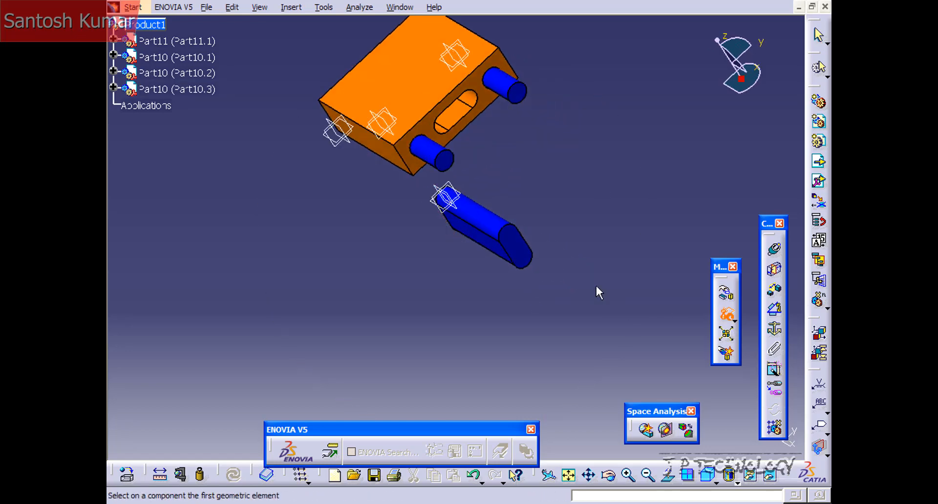
{"action": "left_click", "coordinate": [478, 221]}
{"action": "middle_click_drag", "start_coordinate": [478, 221], "coordinate": [418, 186], "text": "ctrl"}
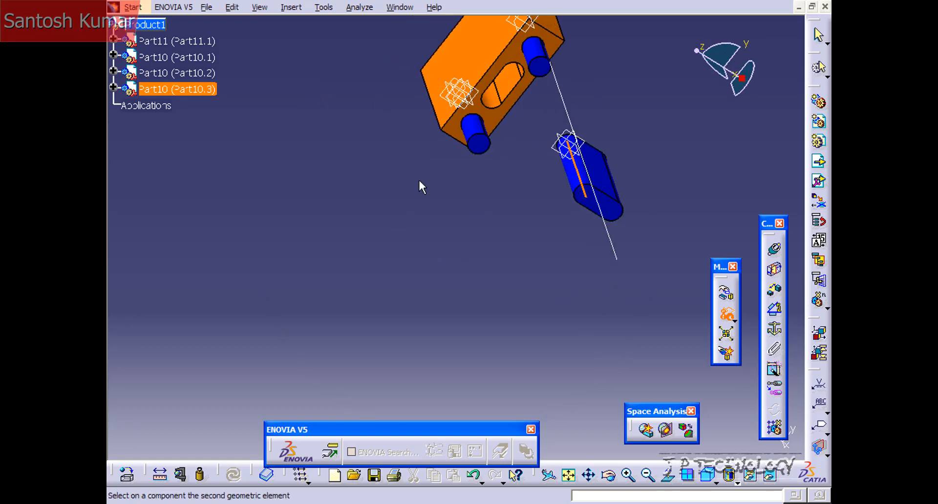
{"action": "left_click", "coordinate": [490, 98]}
{"action": "left_click", "coordinate": [607, 153]}
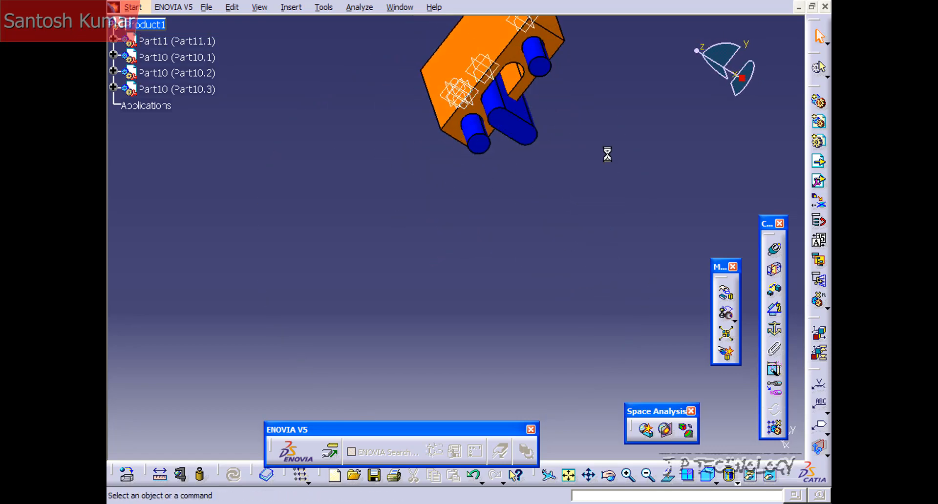
Snap the axis of the key's other rounded end to the axis of the slot's rounded end farthest from the block's origin planes.
{"action": "middle_click_drag", "start_coordinate": [607, 153], "coordinate": [512, 108], "text": "ctrl"}
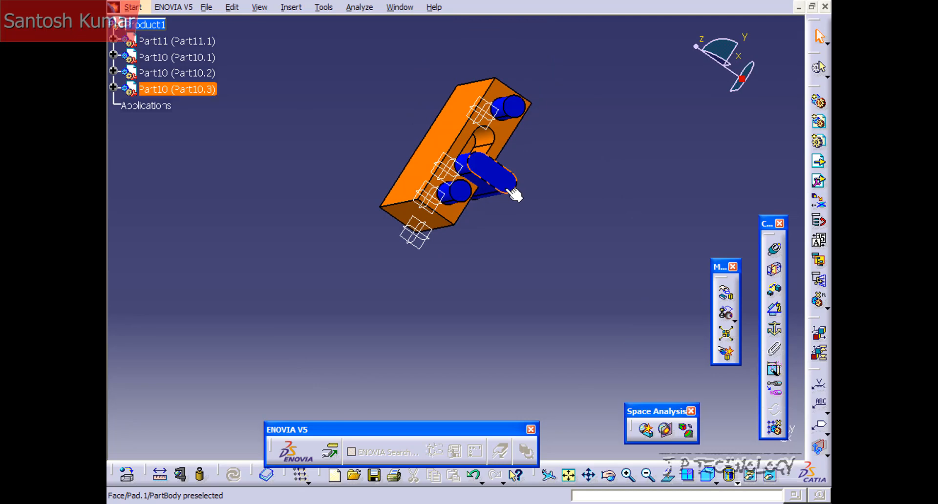
{"action": "left_click", "coordinate": [726, 315]}
{"action": "middle_click_drag", "start_coordinate": [540, 254], "coordinate": [492, 162], "text": "ctrl"}
{"action": "middle_click_drag", "start_coordinate": [530, 281], "coordinate": [538, 203], "text": "ctrl"}
{"action": "left_click", "coordinate": [447, 127]}
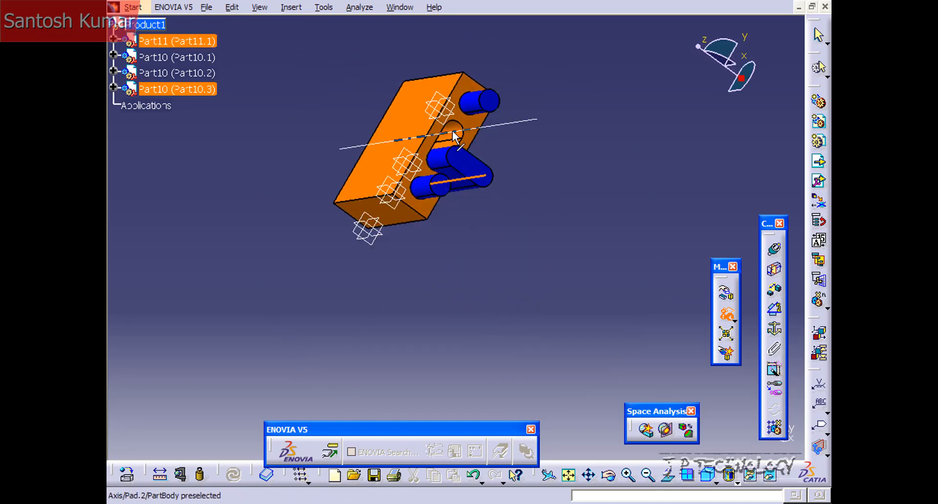
{"action": "left_click", "coordinate": [565, 160]}
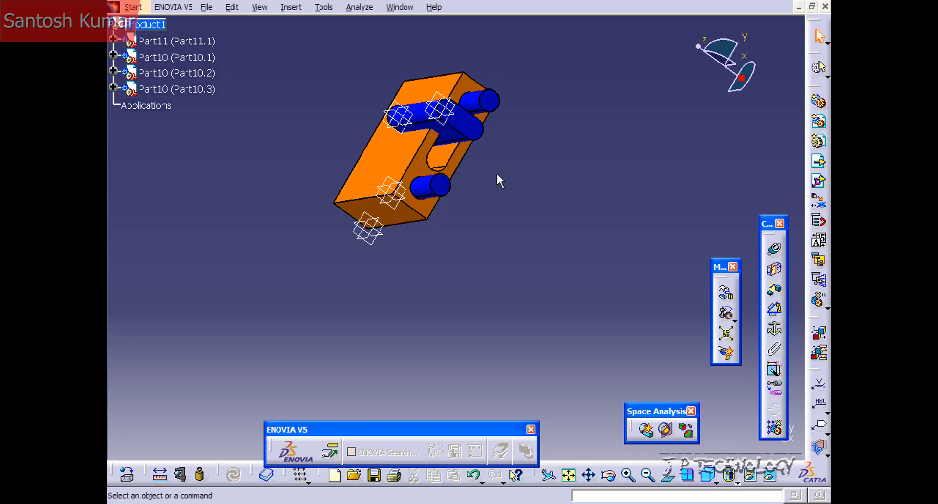
Snap the key's lower flat side face to the flat wall of the block's slot, invert the snapping direction and finish the snap.
{"action": "middle_click_drag", "start_coordinate": [494, 180], "coordinate": [464, 215]}
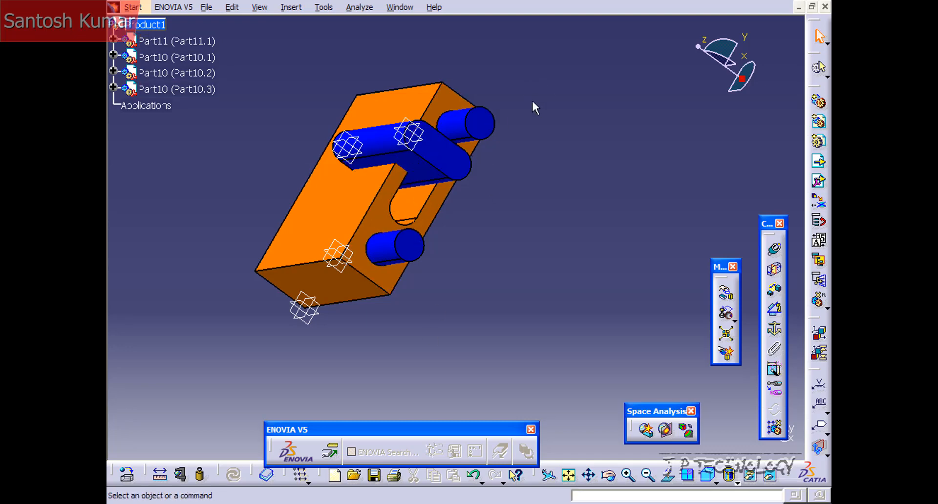
{"action": "middle_click_drag", "start_coordinate": [434, 283], "coordinate": [356, 251]}
{"action": "middle_click_drag", "start_coordinate": [588, 154], "coordinate": [596, 213]}
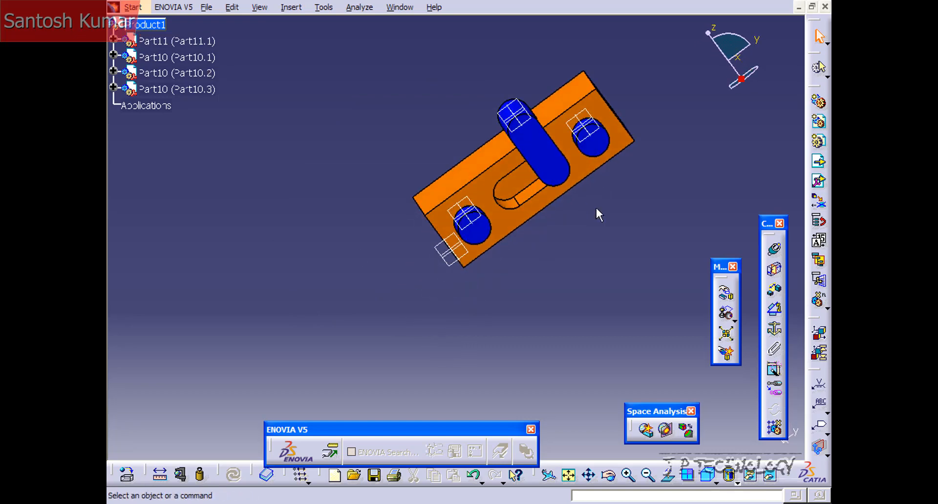
{"action": "middle_click_drag", "start_coordinate": [604, 272], "coordinate": [669, 220]}
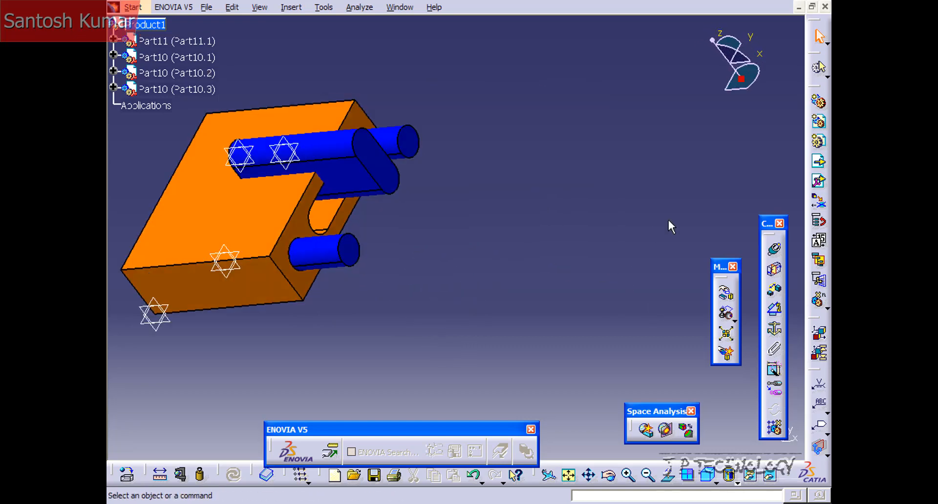
{"action": "left_click", "coordinate": [726, 313]}
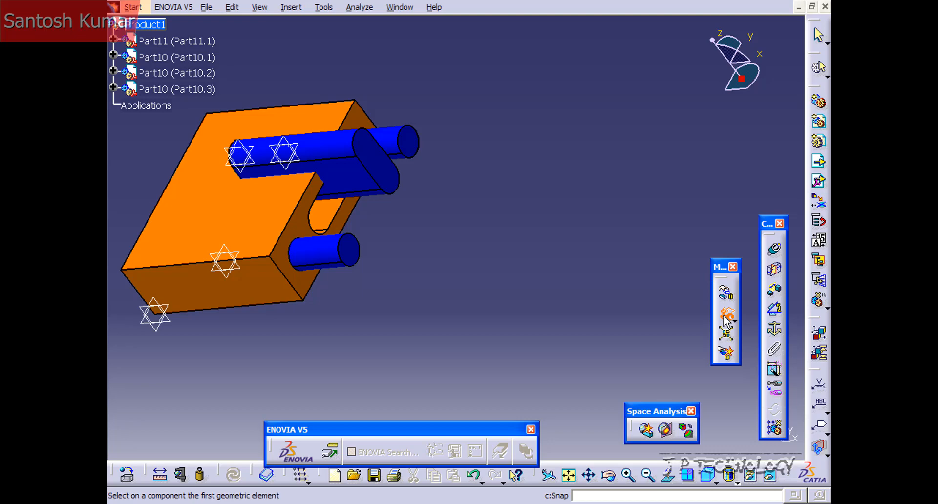
{"action": "left_click", "coordinate": [344, 181]}
{"action": "middle_click_drag", "start_coordinate": [352, 191], "coordinate": [376, 198]}
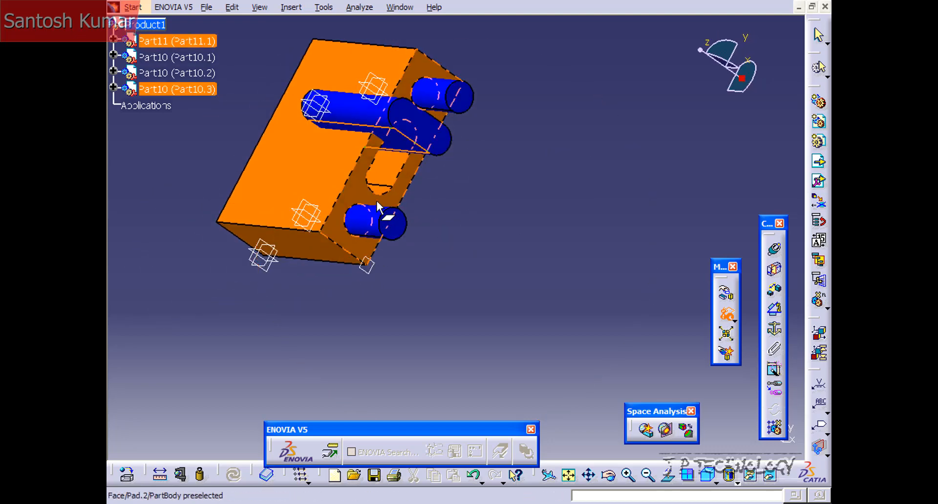
{"action": "left_click", "coordinate": [380, 163]}
{"action": "middle_click_drag", "start_coordinate": [479, 195], "coordinate": [423, 201]}
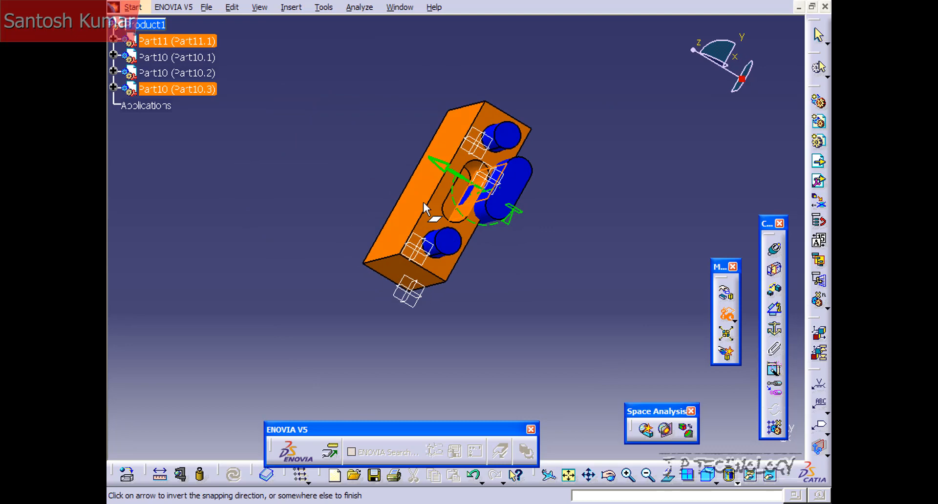
{"action": "left_click", "coordinate": [433, 164]}
{"action": "middle_click_drag", "start_coordinate": [562, 214], "coordinate": [429, 210]}
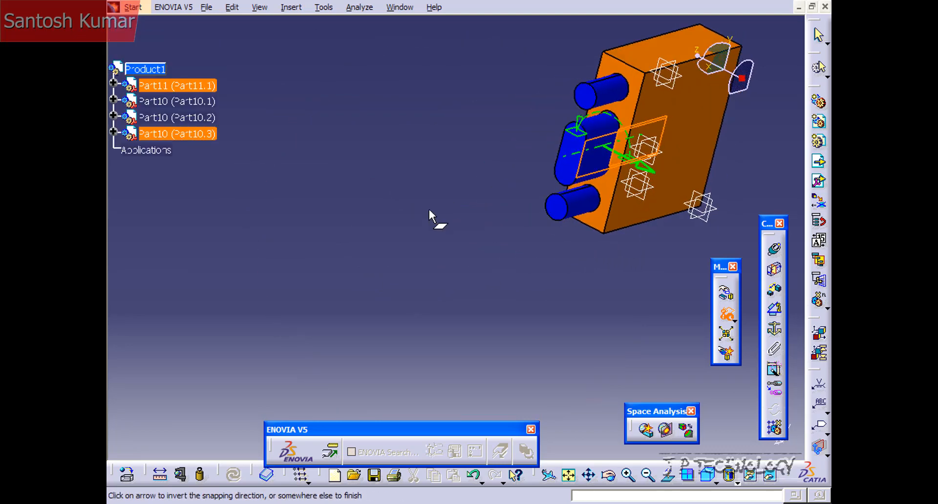
{"action": "left_click", "coordinate": [485, 145]}
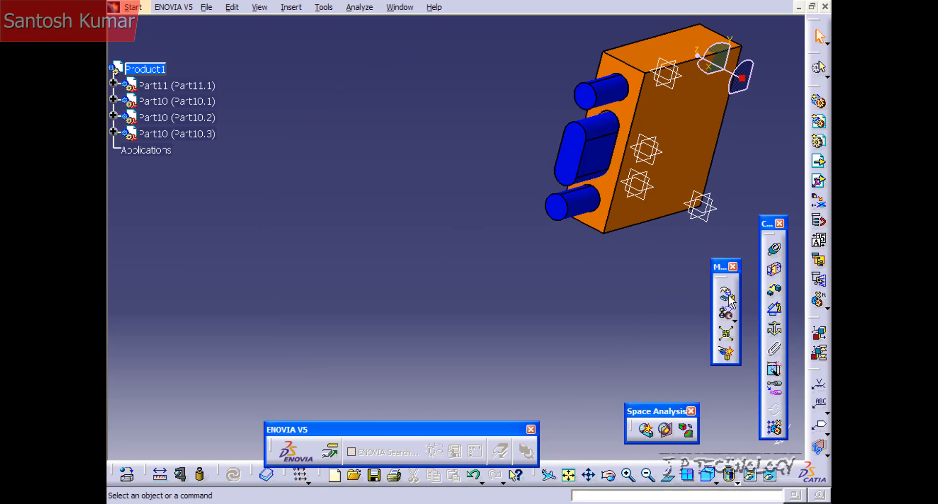
Snap the axis of the key's rounded end farthest from the block's origin planes to the axis of the slot's matching rounded end.
{"action": "left_click", "coordinate": [727, 313]}
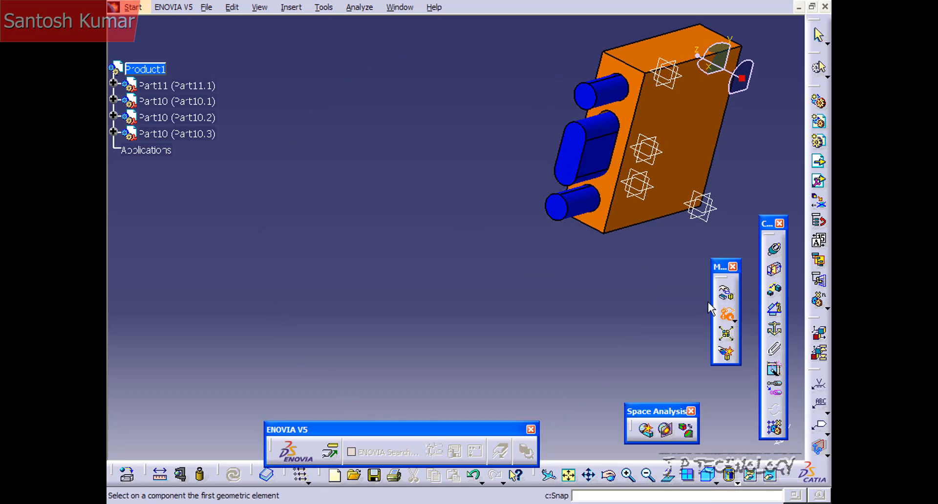
{"action": "left_click", "coordinate": [596, 124]}
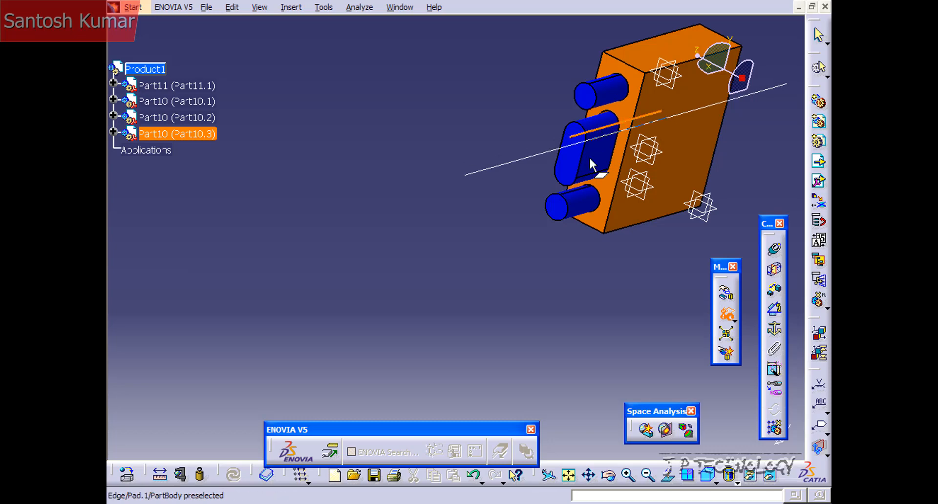
{"action": "middle_click_drag", "start_coordinate": [589, 156], "coordinate": [534, 175]}
{"action": "left_click", "coordinate": [534, 171]}
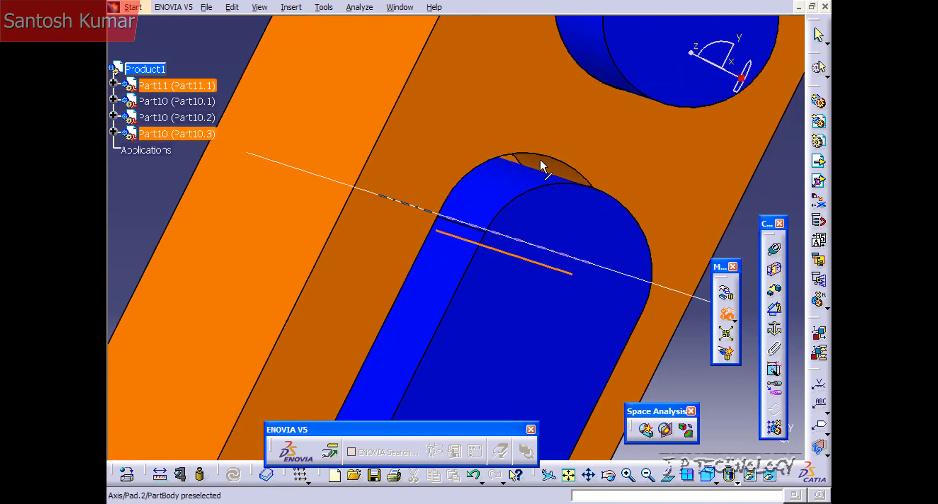
{"action": "left_click", "coordinate": [210, 46]}
Display the assembly in wireframe to examine the pins and key inside the block, and restore the shaded view with edges.
{"action": "middle_click_drag", "start_coordinate": [210, 45], "coordinate": [268, 260]}
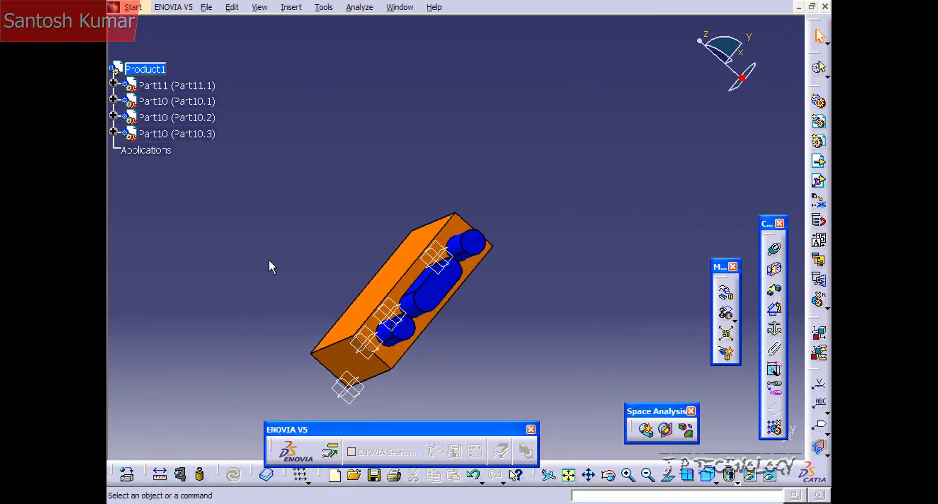
{"action": "left_click", "coordinate": [716, 482]}
{"action": "left_click", "coordinate": [736, 483]}
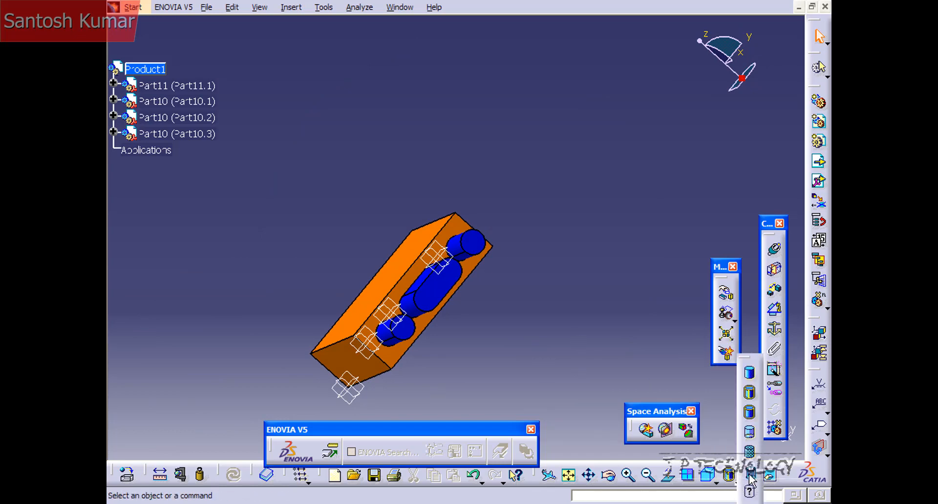
{"action": "left_click", "coordinate": [750, 472]}
{"action": "middle_click_drag", "start_coordinate": [404, 313], "coordinate": [303, 244]}
{"action": "left_click", "coordinate": [737, 483]}
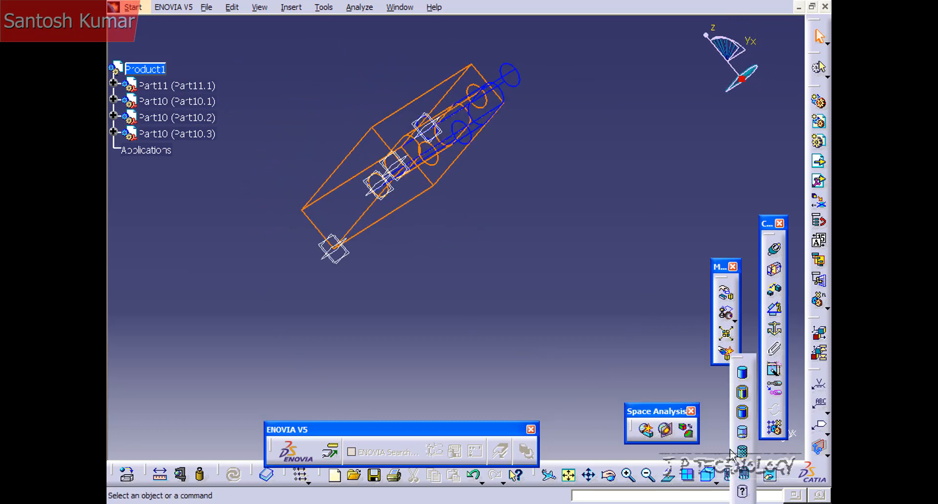
{"action": "left_click", "coordinate": [746, 396]}
{"action": "middle_click_drag", "start_coordinate": [496, 238], "coordinate": [493, 326]}
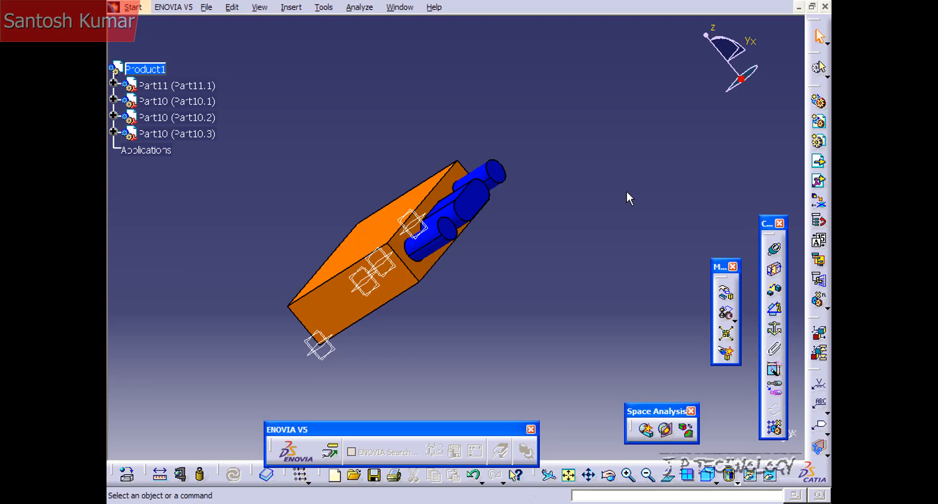
{"action": "middle_click_drag", "start_coordinate": [377, 147], "coordinate": [410, 184]}
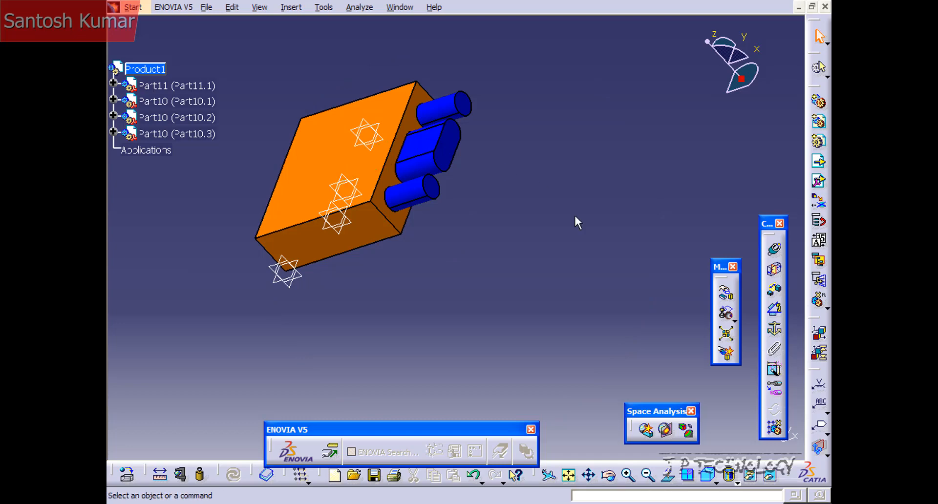
{"action": "left_click", "coordinate": [774, 250]}
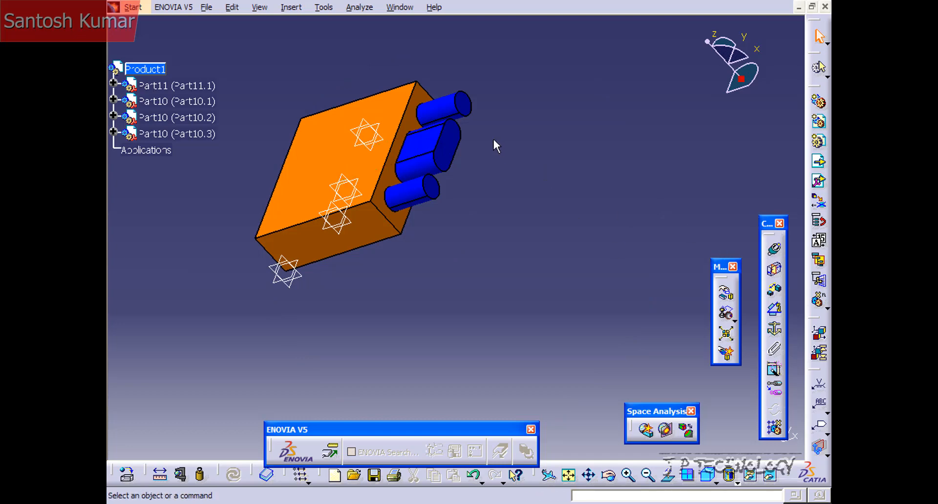